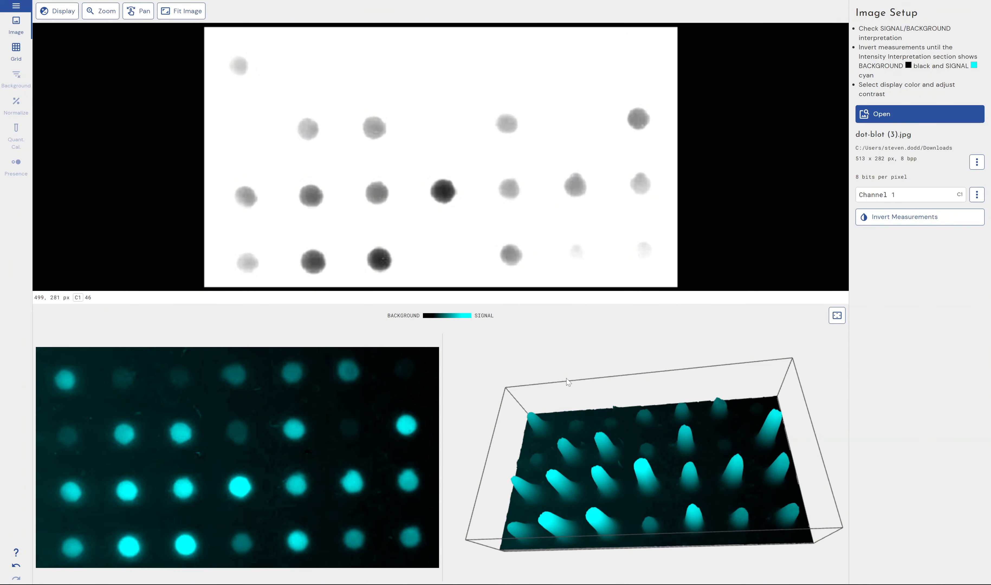
# Examine the 3D intensity surface of the dot blot from several angles.
pyautogui.moveTo(593, 426)
pyautogui.mouseDown()
pyautogui.moveTo(599, 443)
pyautogui.moveTo(589, 444)
pyautogui.moveTo(594, 424)
pyautogui.mouseUp()
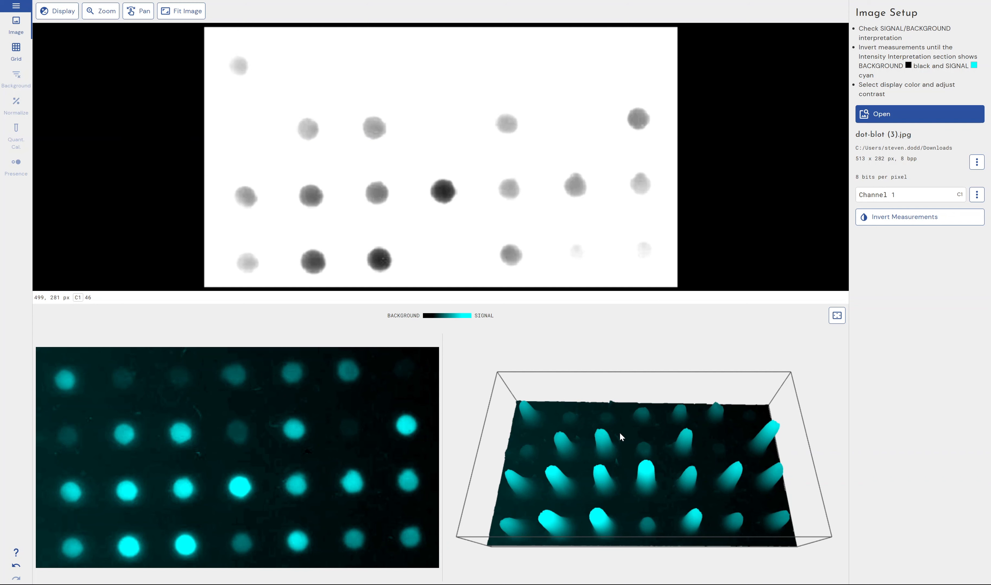
pyautogui.moveTo(619, 432); pyautogui.dragTo(618, 421)
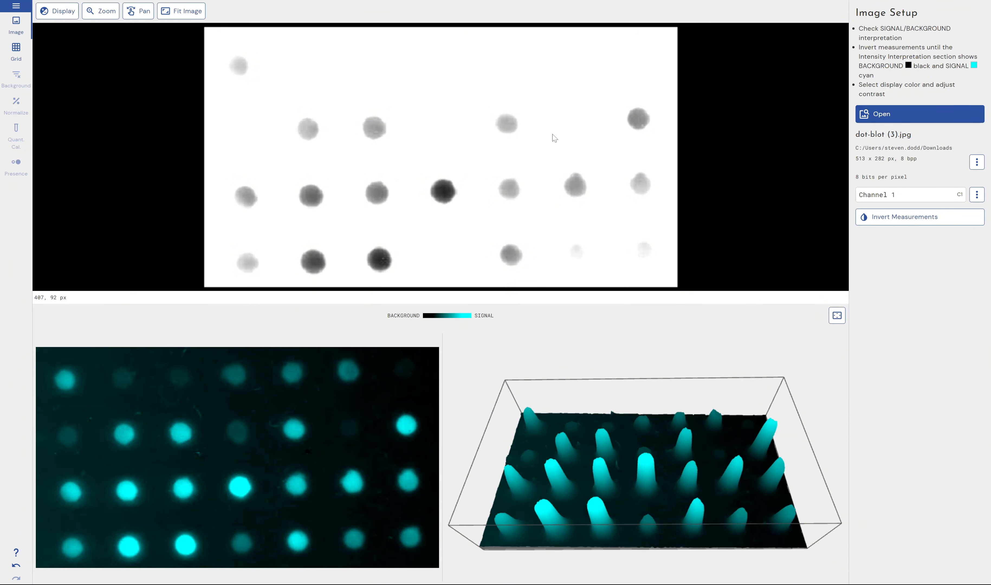
pyautogui.moveTo(557, 463)
pyautogui.mouseDown()
pyautogui.moveTo(557, 455)
pyautogui.moveTo(558, 474)
pyautogui.mouseUp()
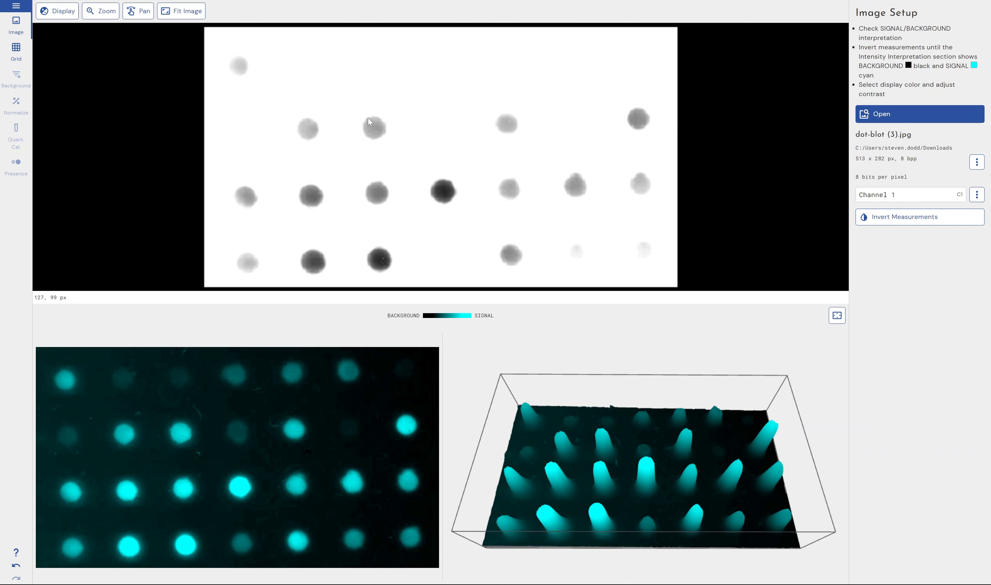
# Open the Edit Image tools from the image options and close them without editing.
pyautogui.click(976, 162)
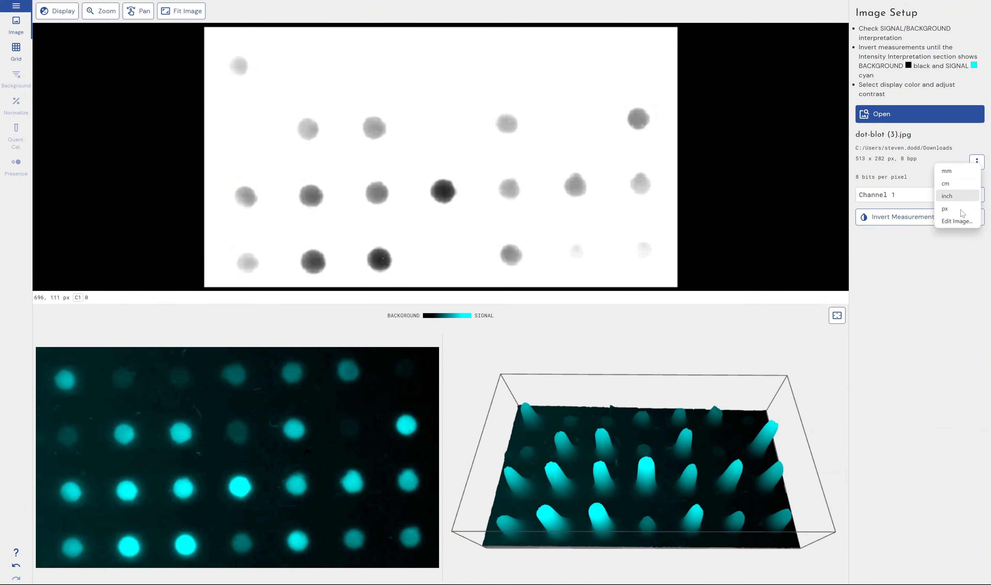
pyautogui.click(955, 222)
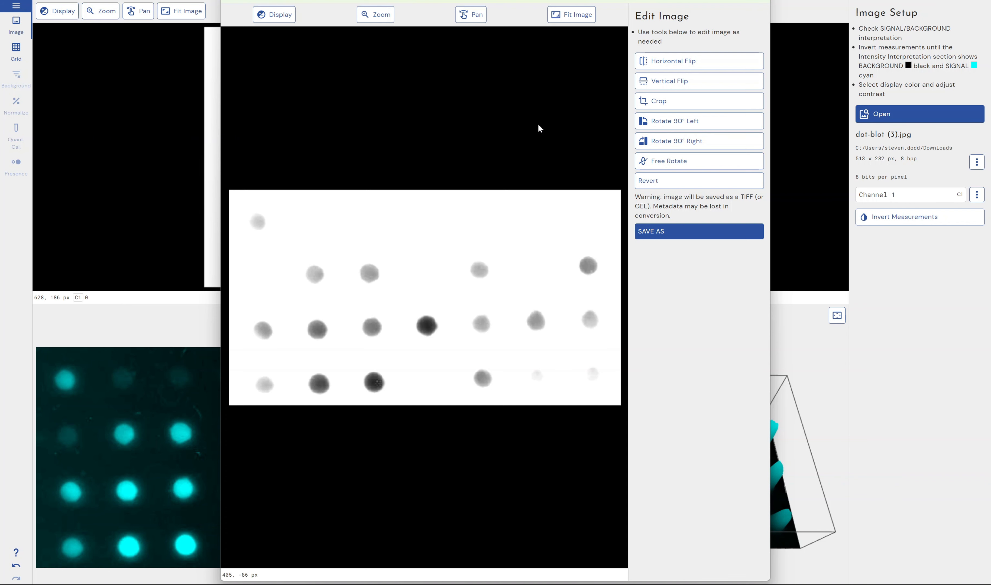
pyautogui.click(786, 4)
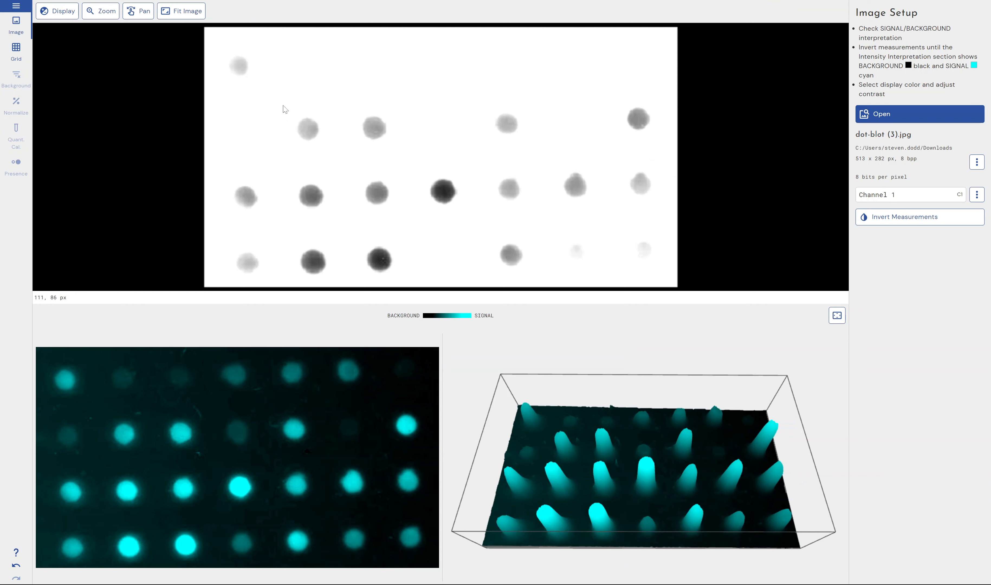
# Set the display contrast to the full 0–255 range after trying a higher low level.
pyautogui.click(57, 11)
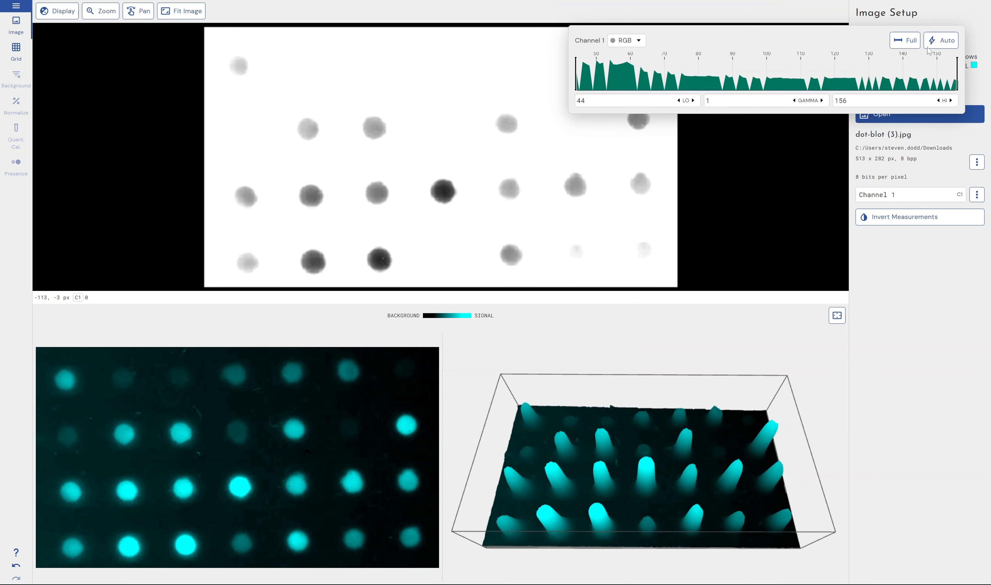
pyautogui.click(904, 42)
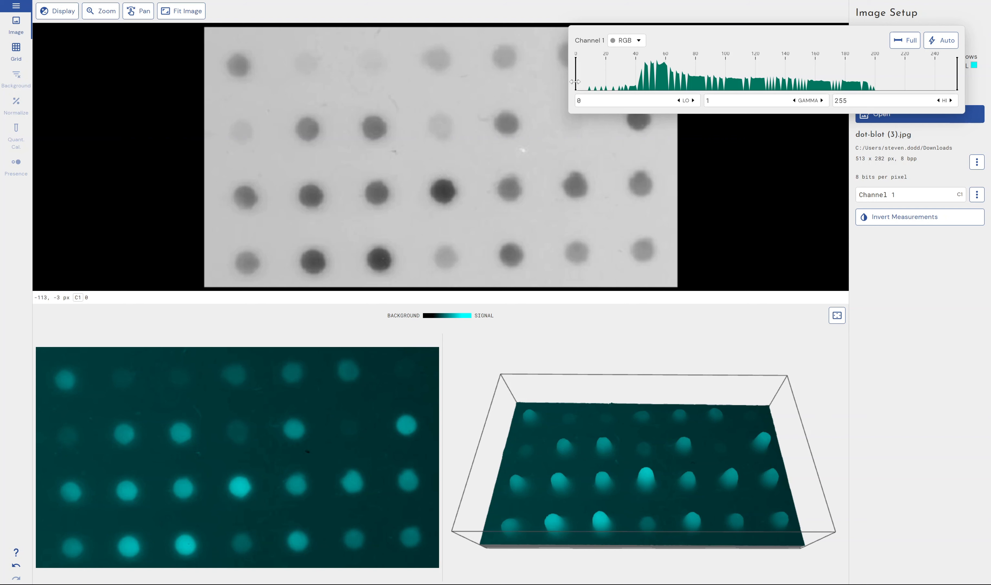
pyautogui.moveTo(574, 81); pyautogui.dragTo(691, 92)
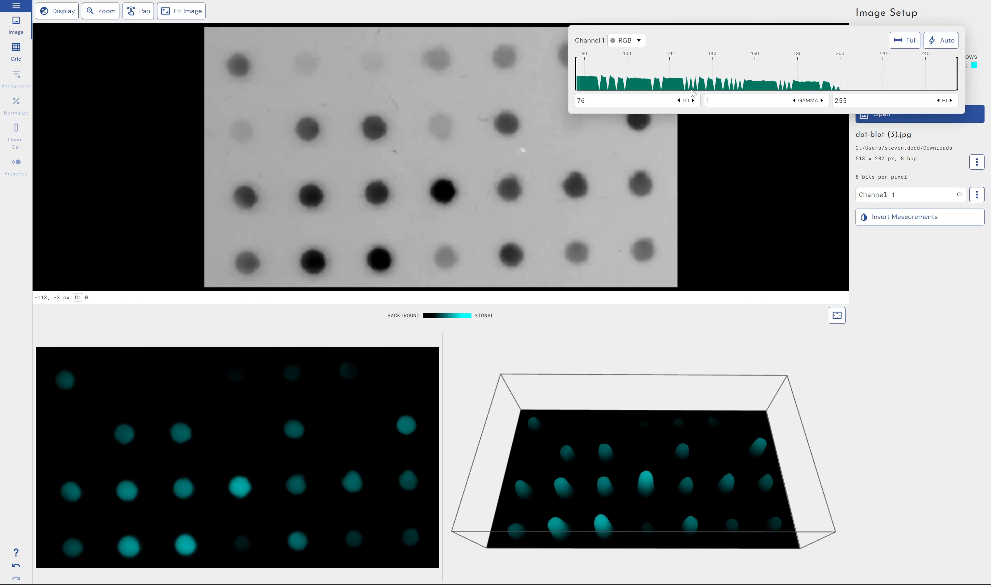
pyautogui.click(906, 44)
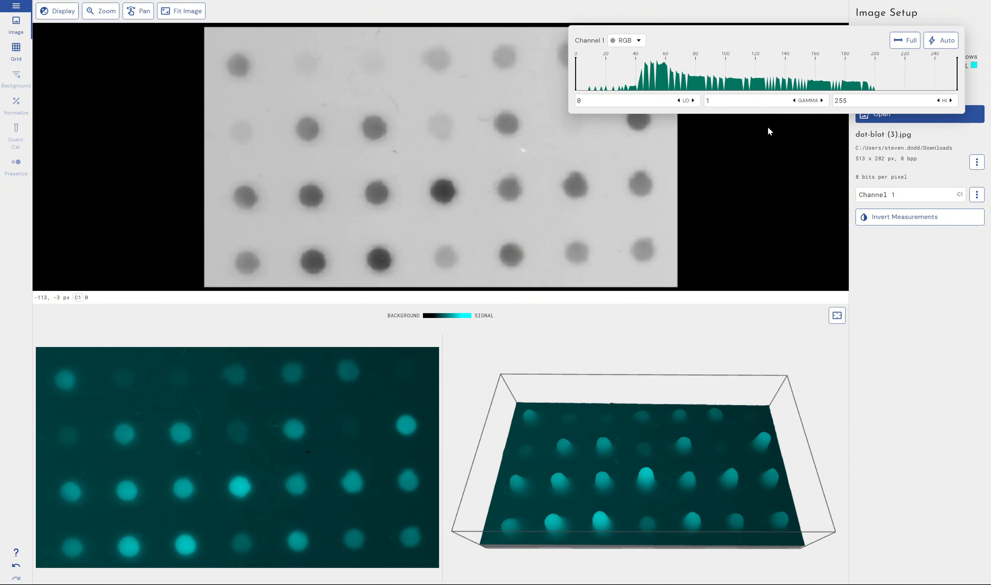
pyautogui.click(774, 159)
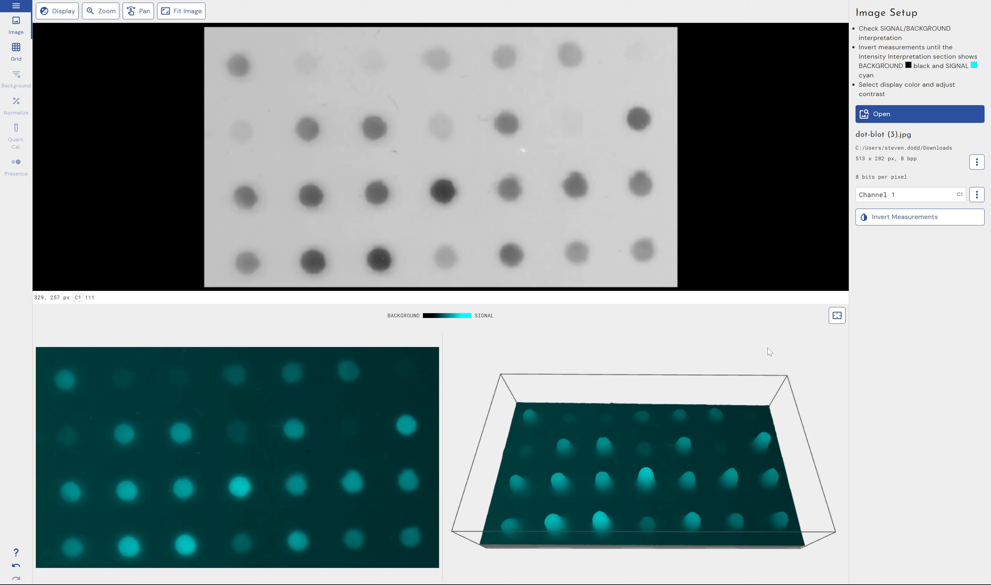
# Inspect the 3D surface view enlarged to full screen, then restore the normal layout.
pyautogui.click(836, 316)
pyautogui.moveTo(601, 315); pyautogui.dragTo(574, 313)
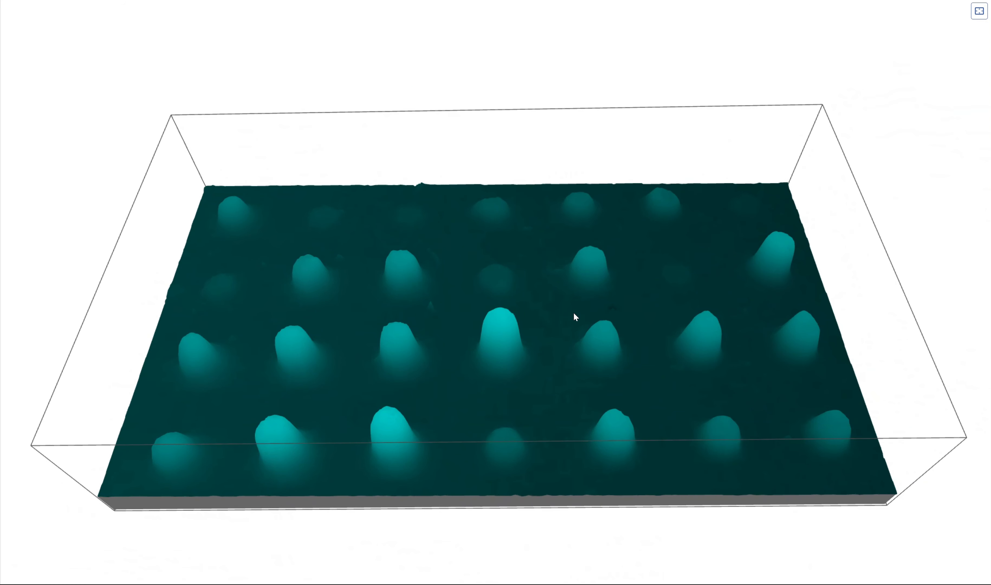
pyautogui.click(978, 11)
# Open the Export Presentation Image dialog, toggle the saturation, annotation and scale overlays, and cancel it.
pyautogui.click(16, 5)
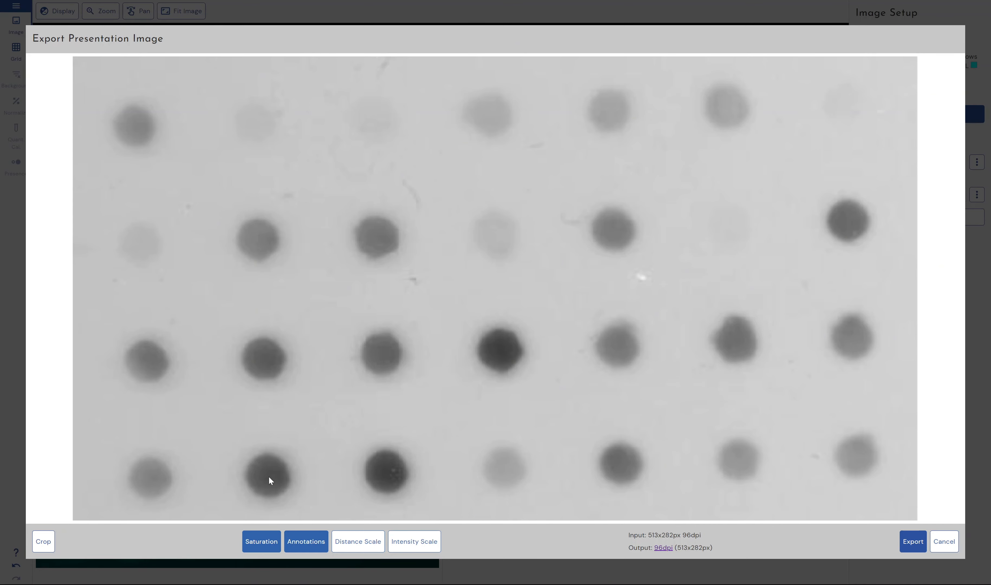
pyautogui.click(261, 540)
pyautogui.click(261, 540)
pyautogui.click(299, 541)
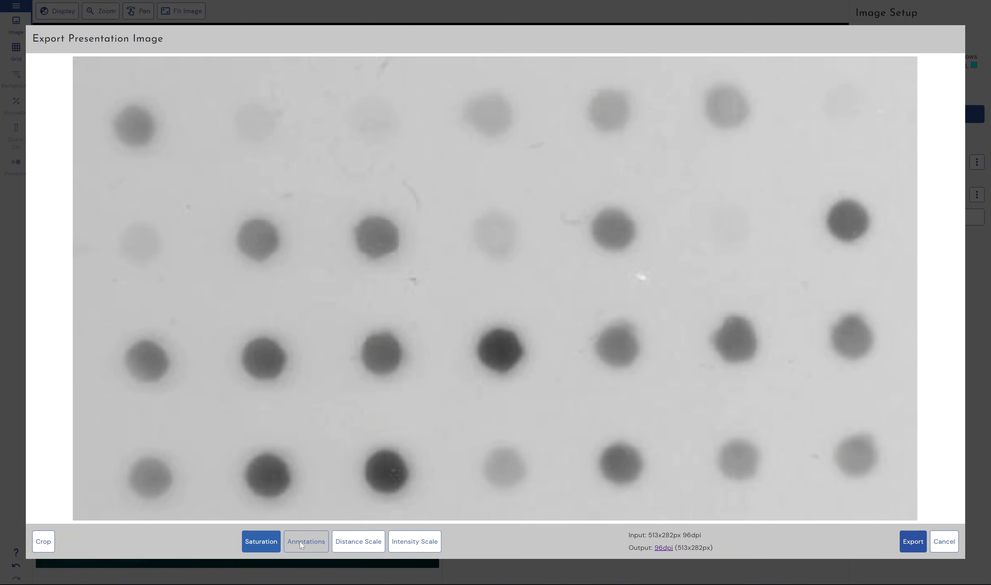
pyautogui.click(300, 540)
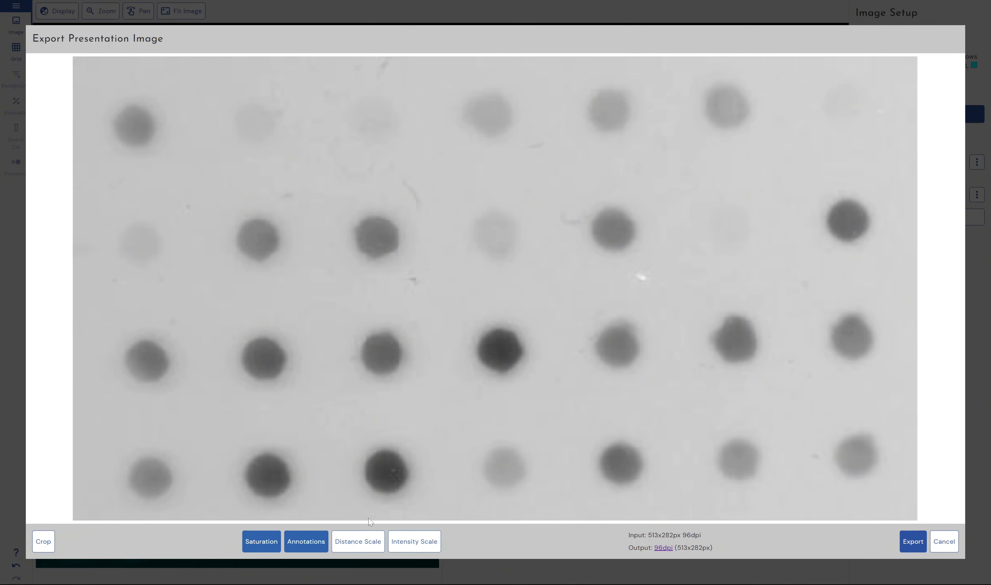
pyautogui.click(357, 539)
pyautogui.click(355, 535)
pyautogui.click(405, 542)
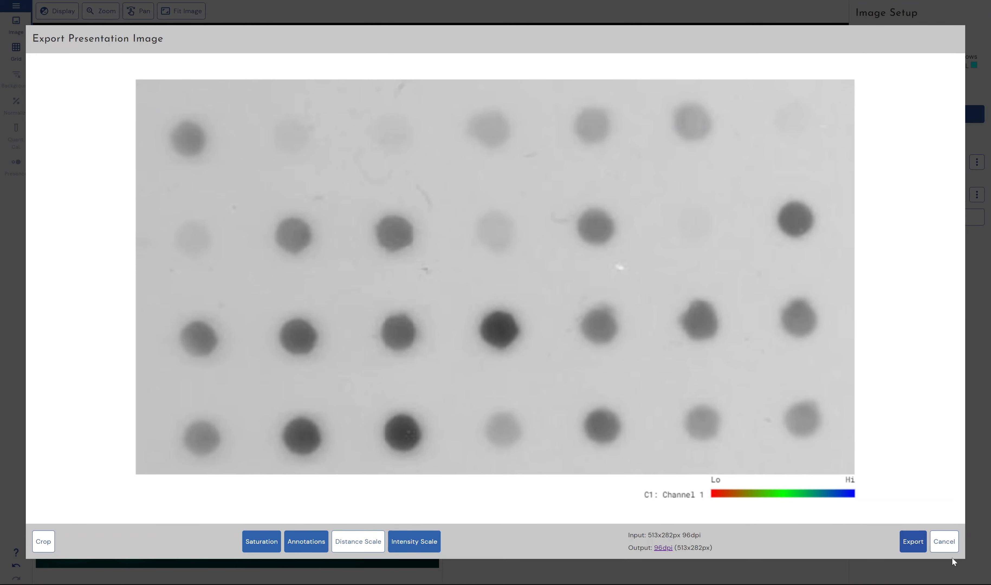
pyautogui.click(944, 542)
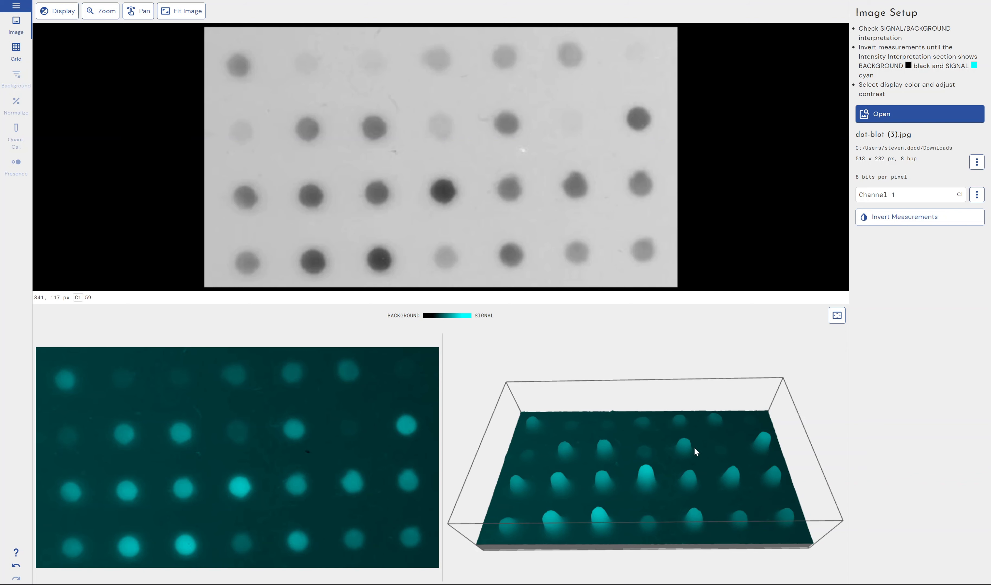
# Open the Grid step and set the grid dimensions to 4 columns by 4 rows.
pyautogui.click(15, 50)
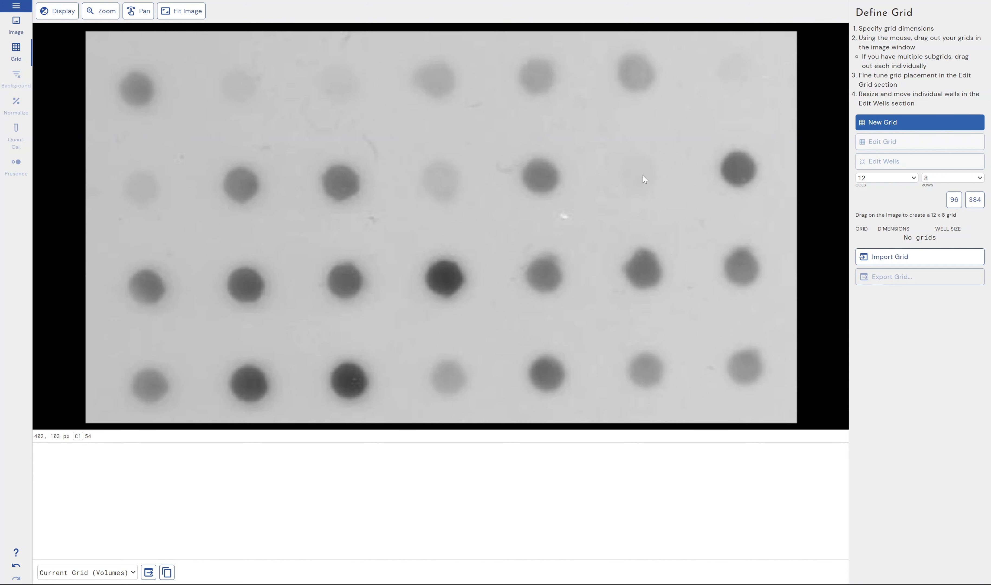
pyautogui.click(948, 179)
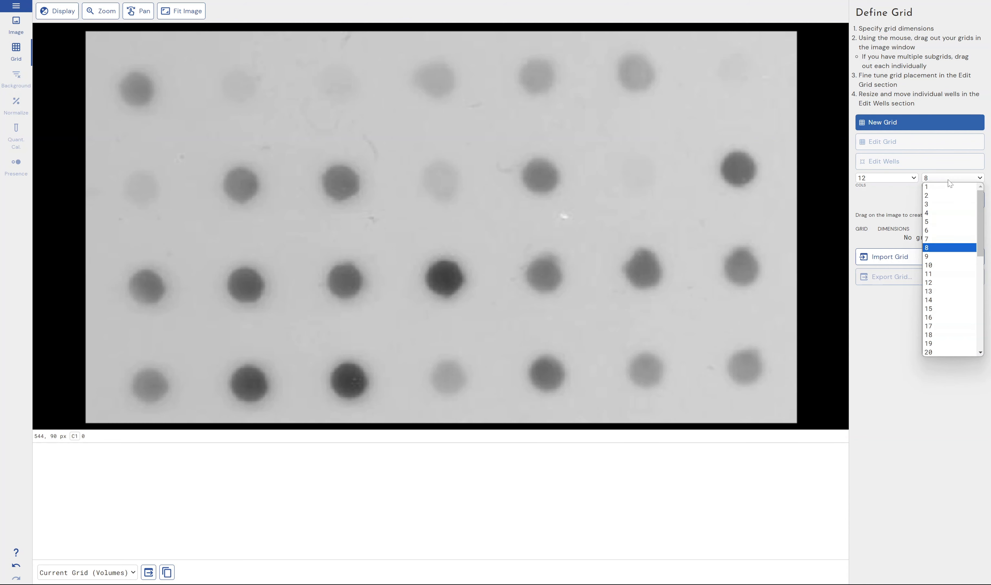
pyautogui.click(937, 237)
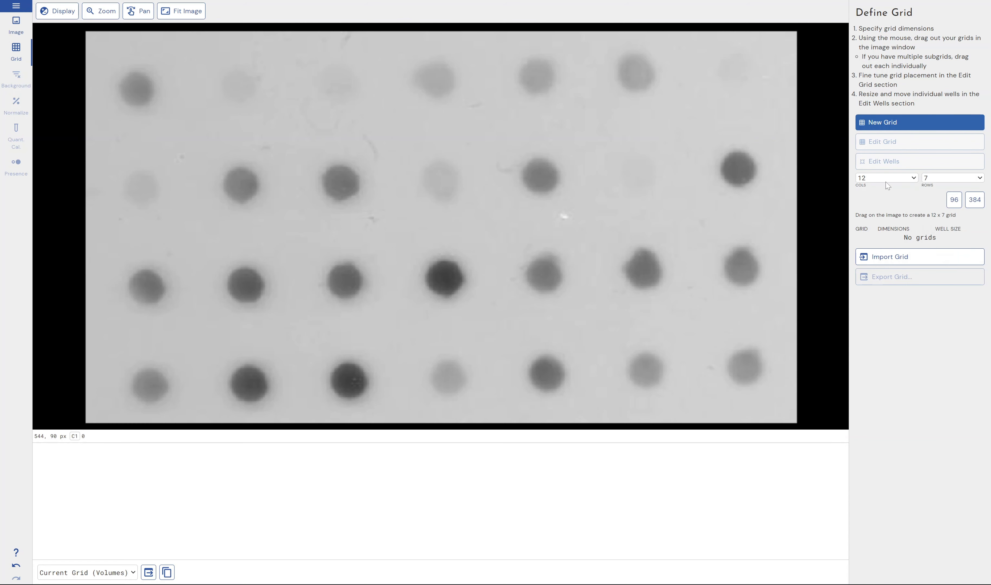
pyautogui.click(886, 179)
pyautogui.click(874, 213)
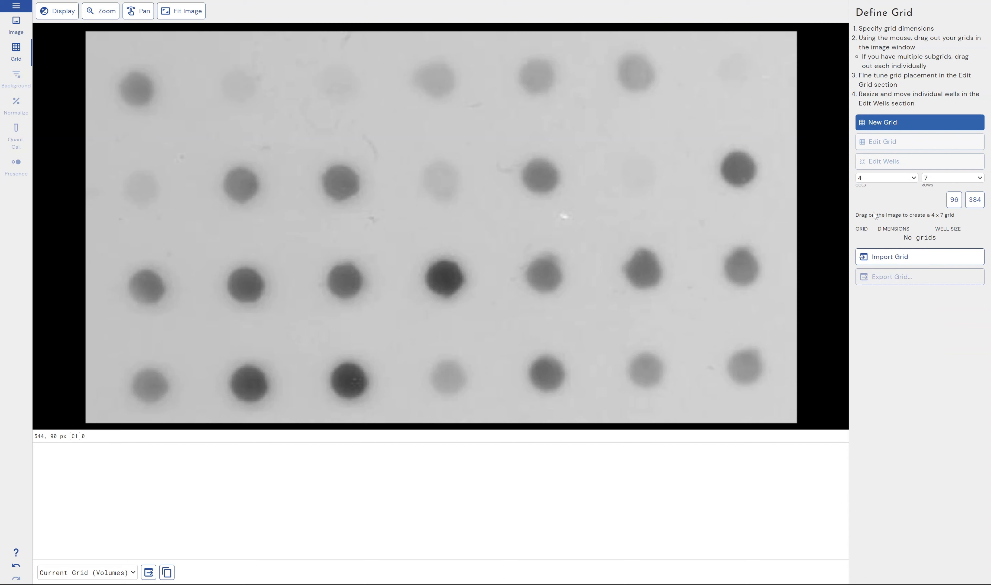
pyautogui.click(936, 178)
pyautogui.click(932, 213)
pyautogui.click(886, 178)
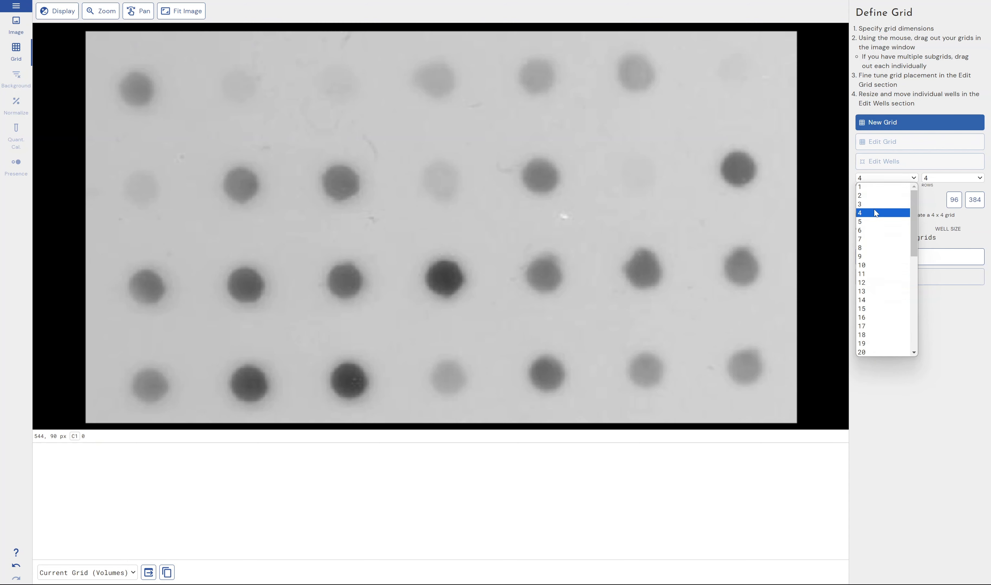
pyautogui.click(873, 212)
# Draw a 4 x 4 grid over the spots, move its top-left corner, and delete it.
pyautogui.moveTo(112, 62); pyautogui.dragTo(723, 361)
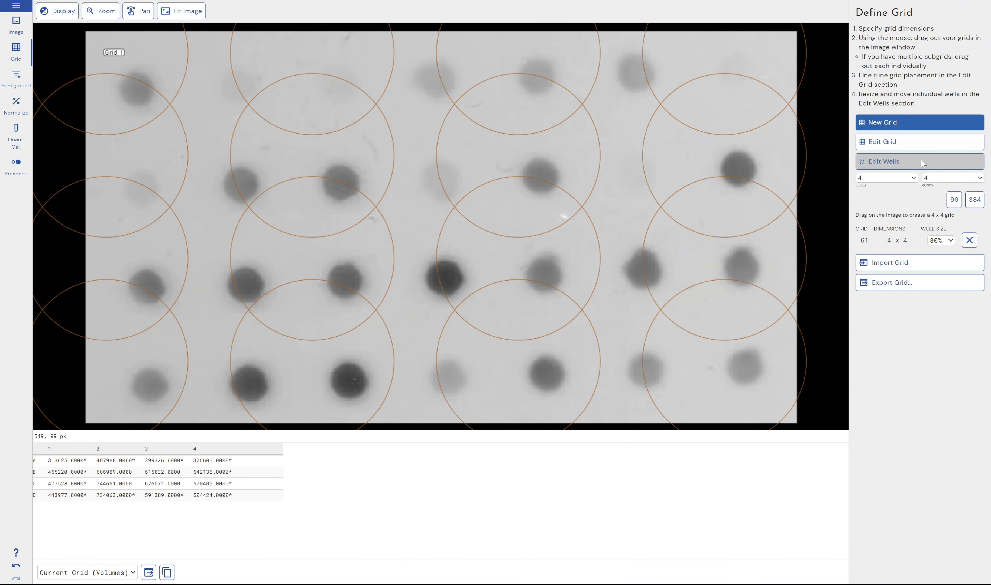
pyautogui.click(920, 142)
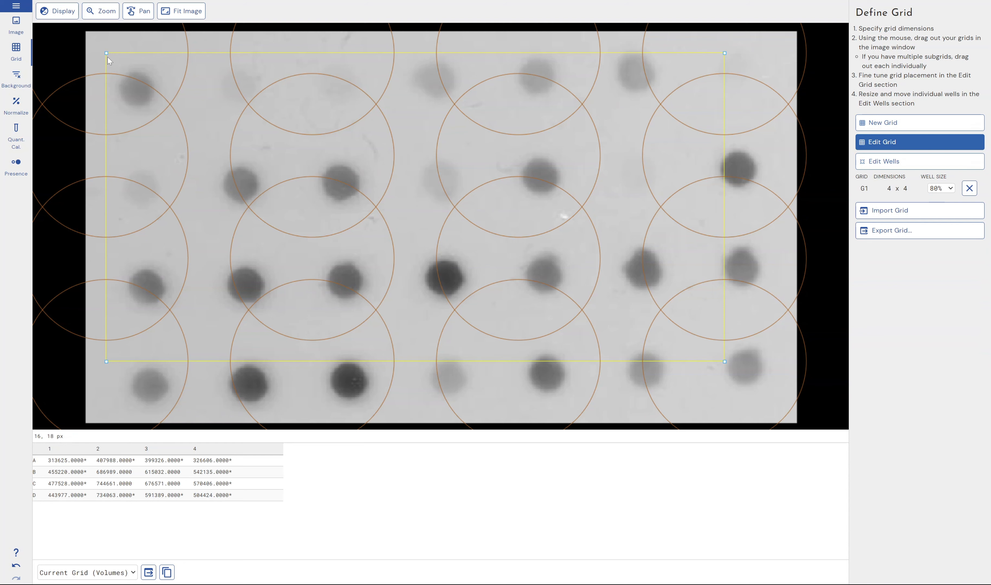
pyautogui.moveTo(106, 53); pyautogui.dragTo(147, 86)
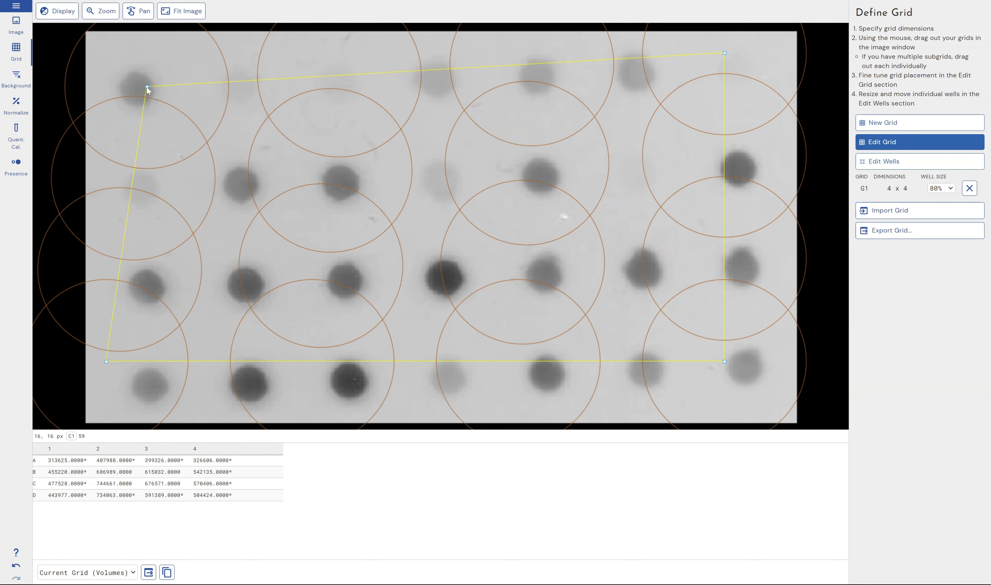
pyautogui.click(950, 189)
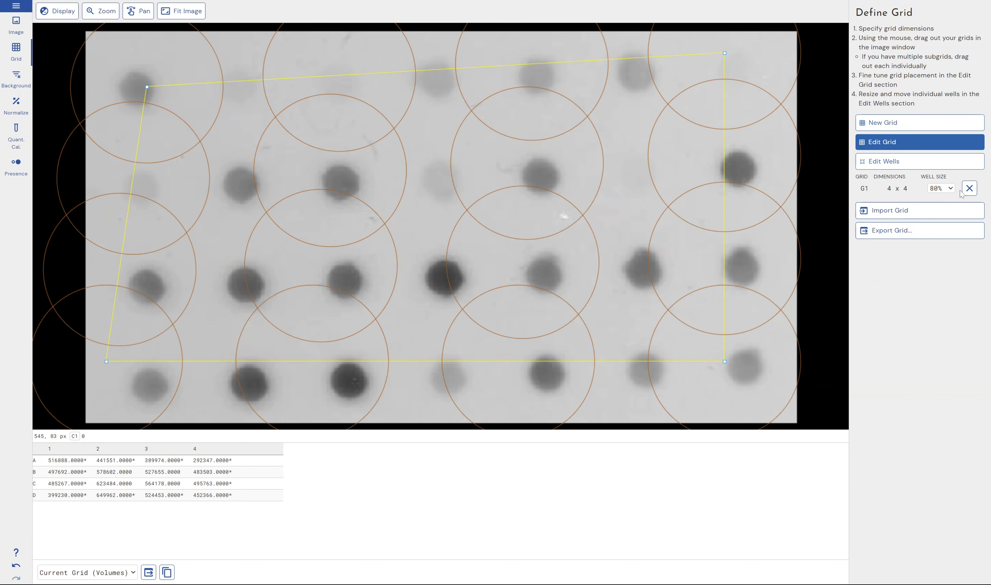
pyautogui.click(968, 187)
# Set 7 columns and drag out a new 7 x 4 grid from the top-left spot to the bottom-right spot.
pyautogui.click(919, 122)
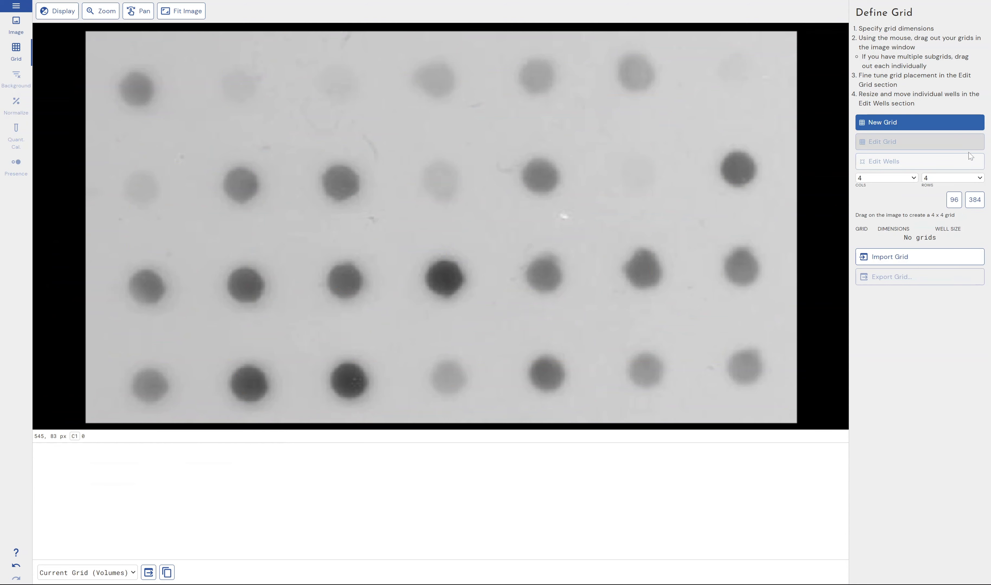
pyautogui.click(940, 181)
pyautogui.click(913, 179)
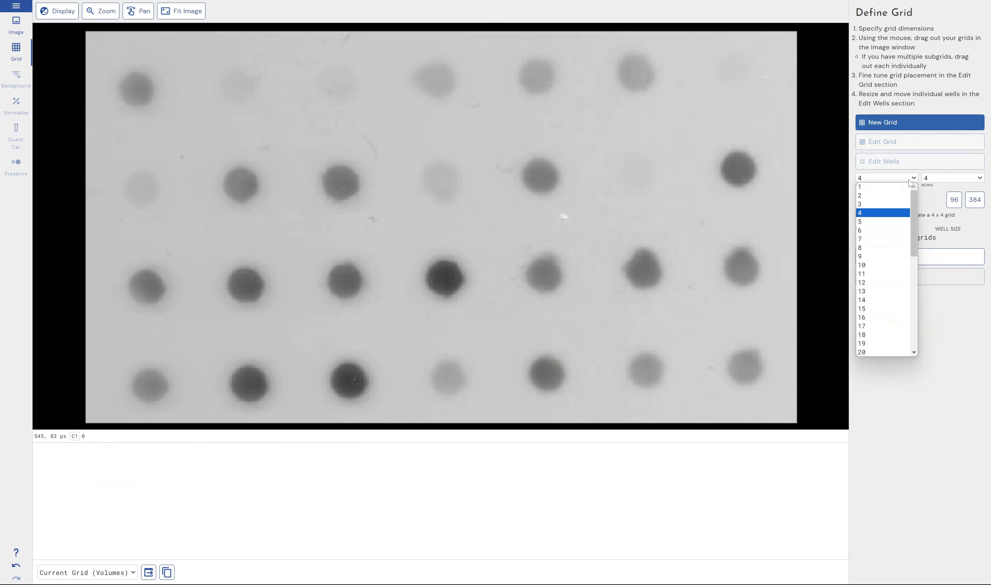
pyautogui.click(861, 240)
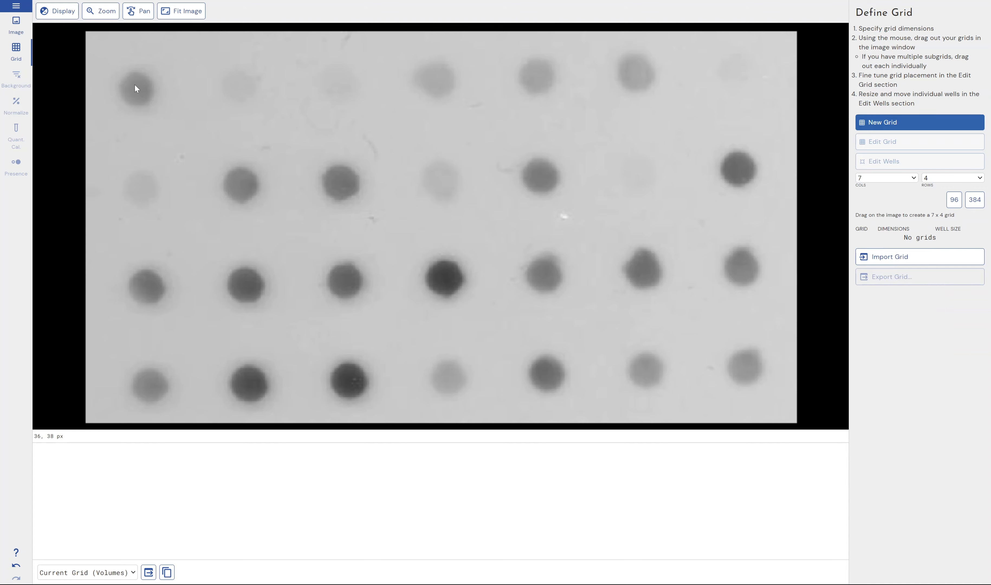
pyautogui.moveTo(135, 87); pyautogui.dragTo(738, 371)
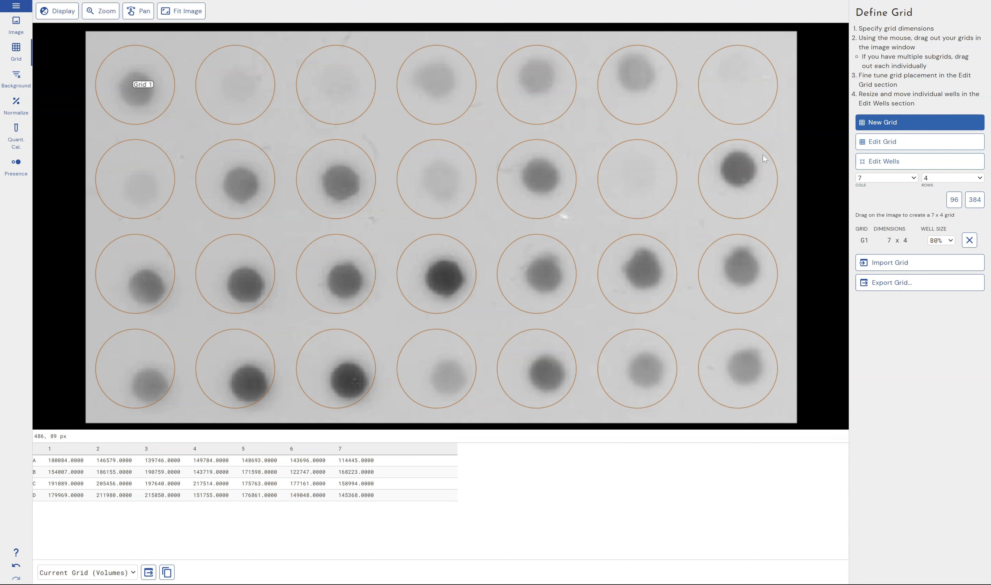
# Add a 96-well 12 x 8 grid, set its well size to 45%, and delete it.
pyautogui.click(954, 200)
pyautogui.moveTo(463, 125); pyautogui.dragTo(661, 241)
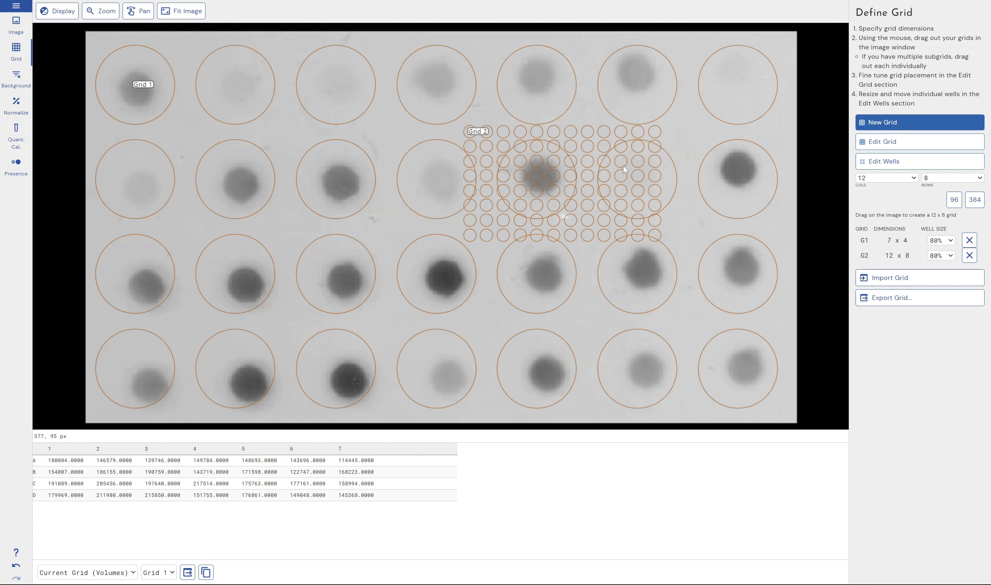
pyautogui.click(938, 256)
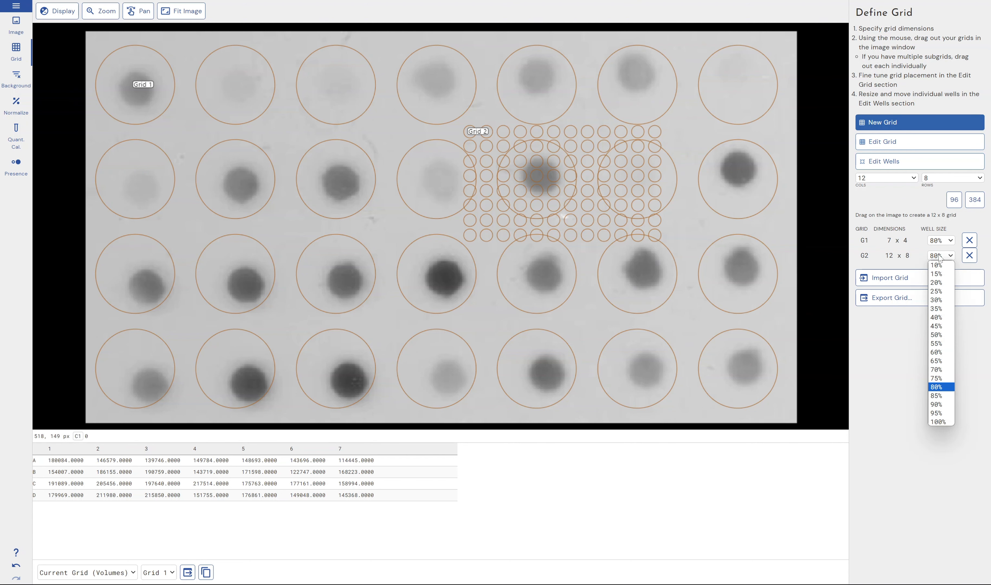
pyautogui.click(936, 325)
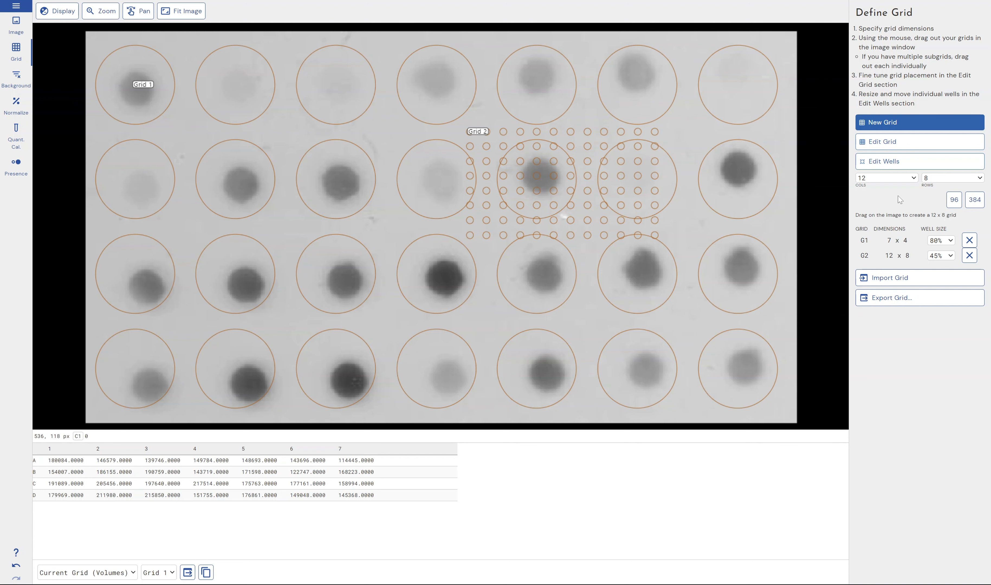
pyautogui.click(969, 255)
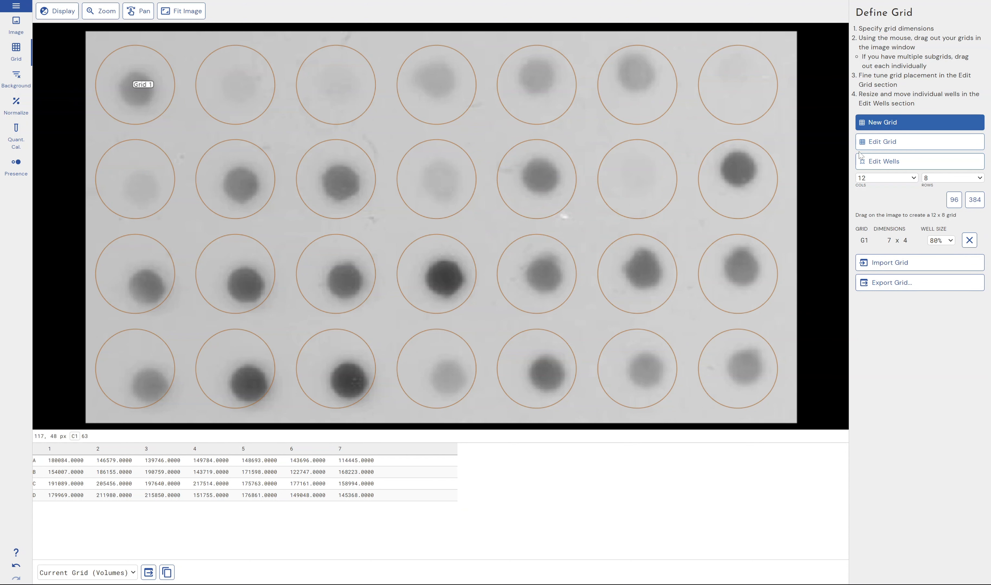
# Edit the 7 x 4 grid, moving its top-right and bottom-right corners to center wells on the spots.
pyautogui.click(931, 149)
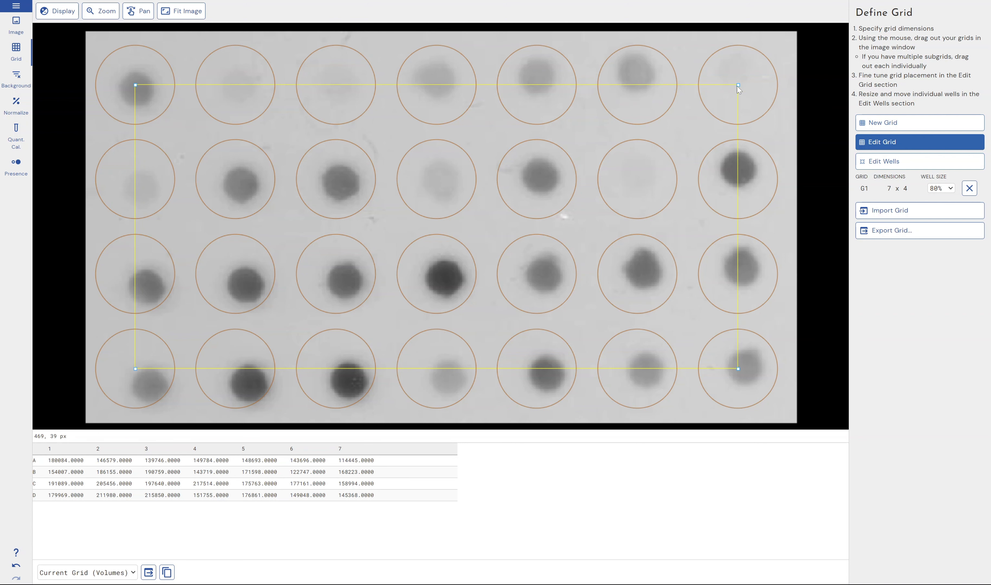
pyautogui.moveTo(737, 84); pyautogui.dragTo(736, 72)
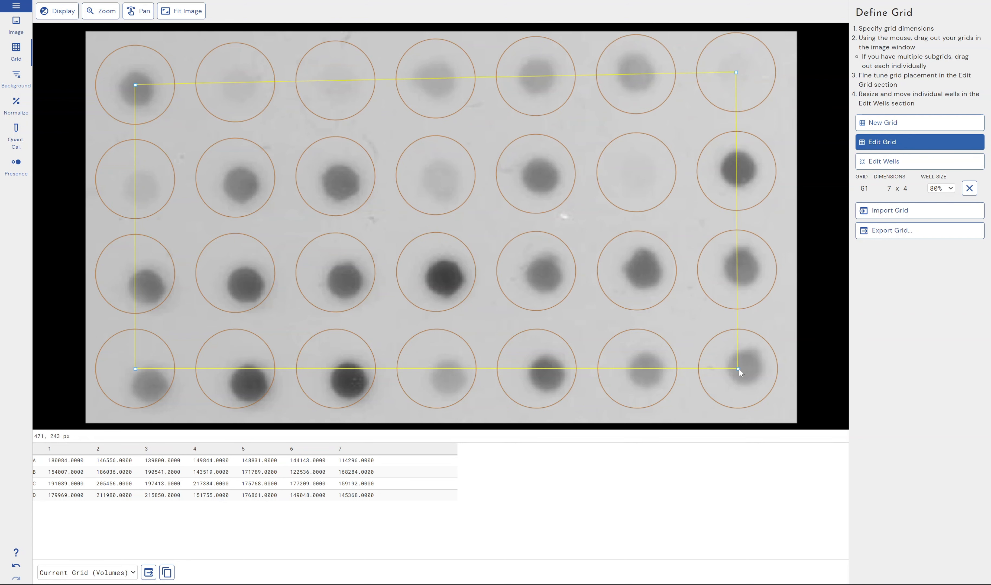
pyautogui.moveTo(738, 368); pyautogui.dragTo(746, 366)
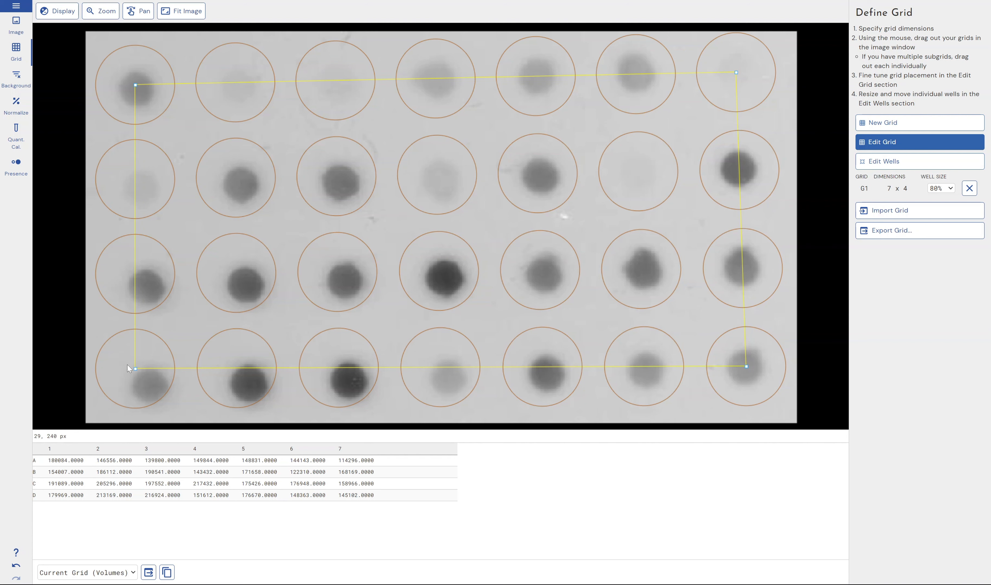
# Move the grid's bottom-left corner to center the bottom row of wells on the spots.
pyautogui.moveTo(135, 368); pyautogui.dragTo(151, 385)
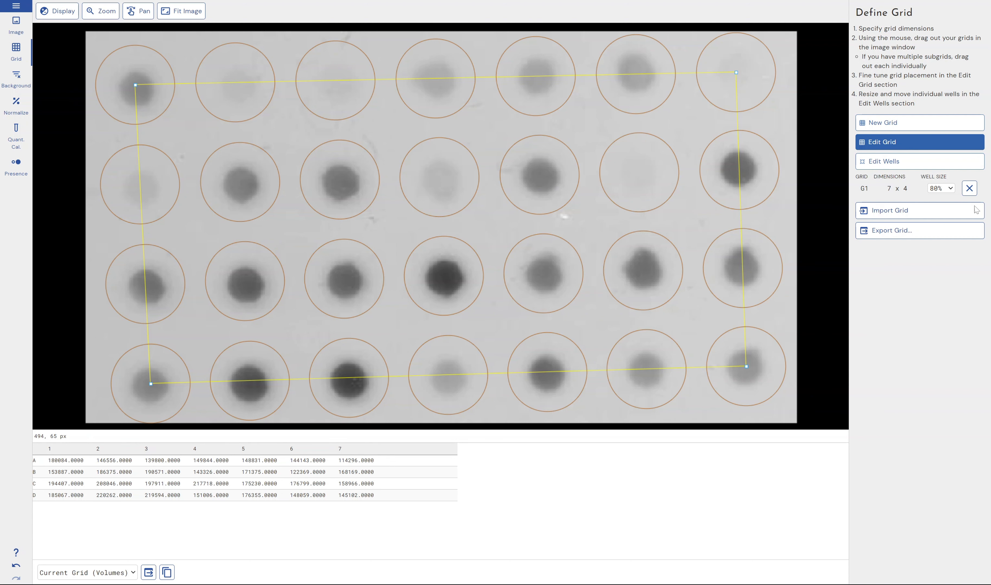
pyautogui.click(920, 162)
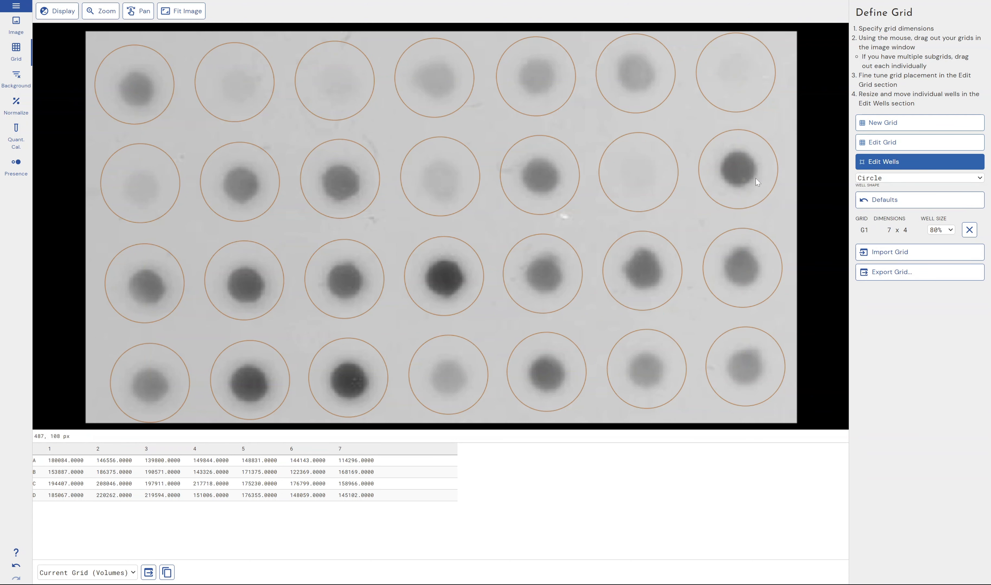
# Reposition individual wells B7, B5 and B3 by moving them off their grid positions.
pyautogui.click(746, 172)
pyautogui.moveTo(740, 169); pyautogui.dragTo(711, 196)
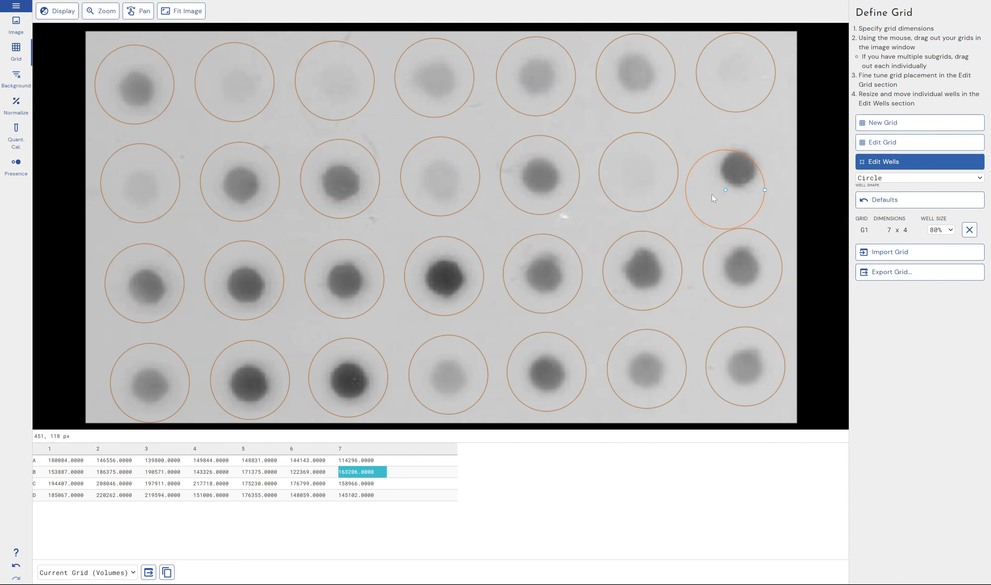
pyautogui.click(651, 172)
pyautogui.click(522, 177)
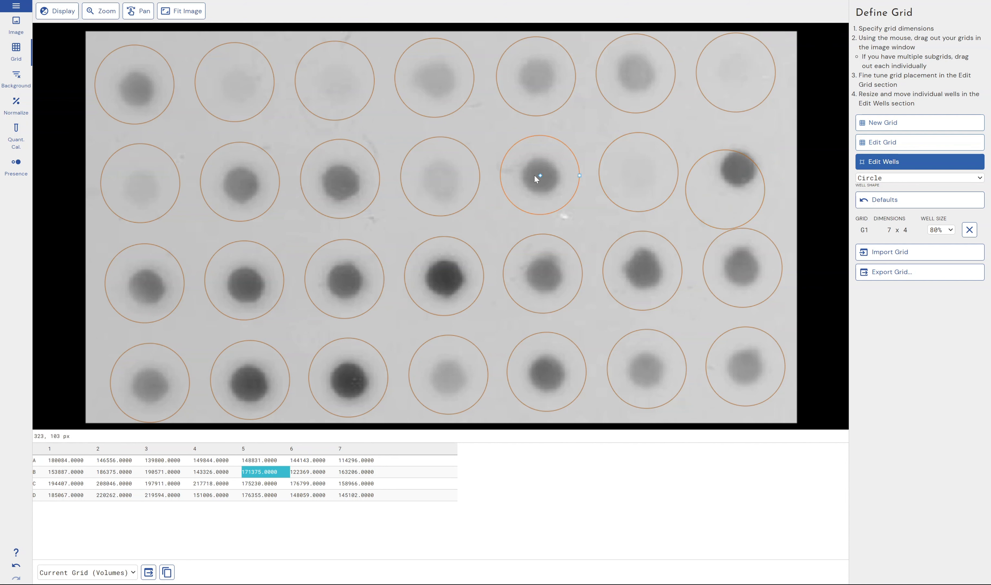
pyautogui.moveTo(534, 174); pyautogui.dragTo(516, 199)
pyautogui.click(343, 179)
pyautogui.moveTo(343, 178); pyautogui.dragTo(311, 158)
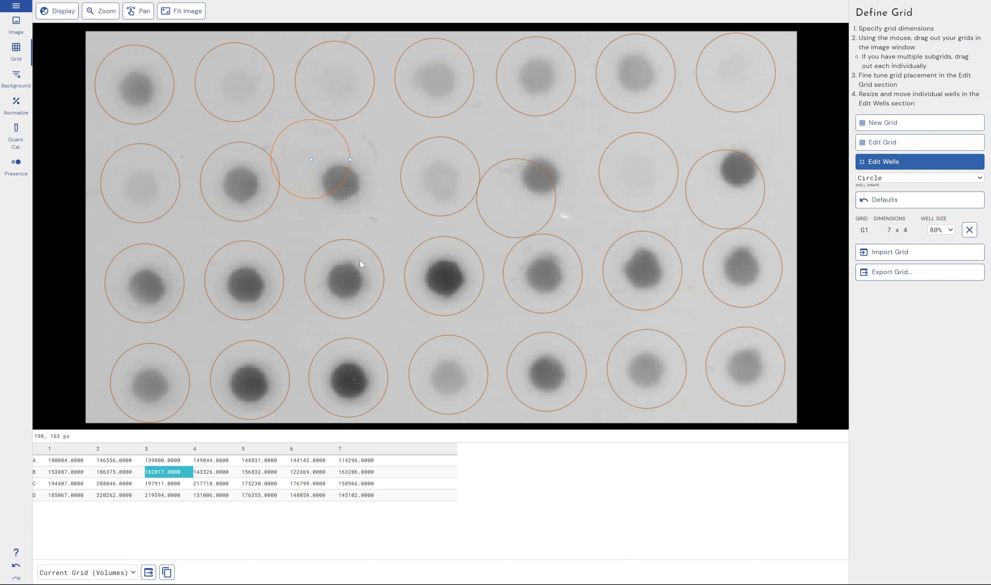
# Resize well C3 to a smaller circle around its spot.
pyautogui.click(374, 269)
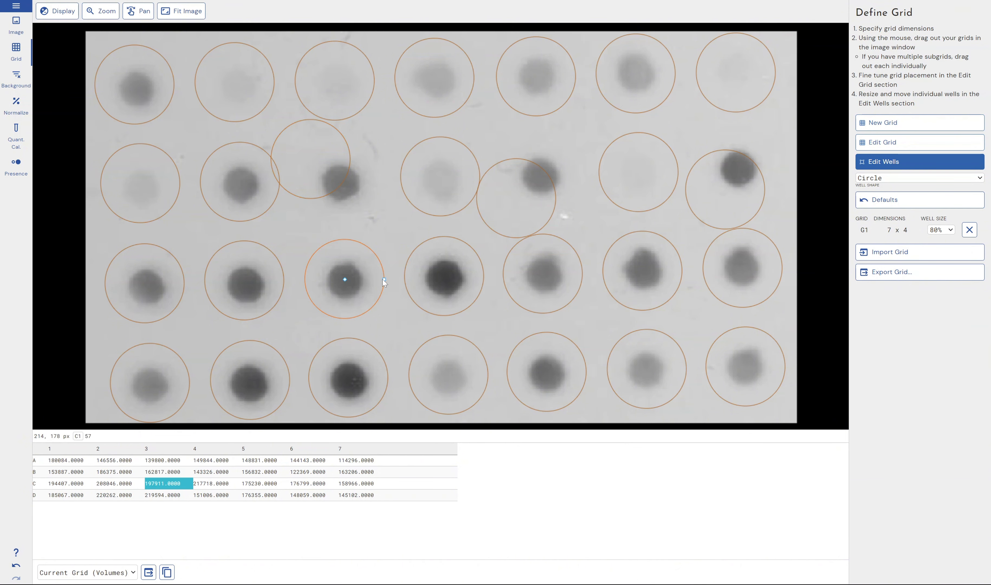
pyautogui.moveTo(382, 279); pyautogui.dragTo(362, 282)
pyautogui.moveTo(359, 279); pyautogui.dragTo(375, 280)
pyautogui.moveTo(377, 280); pyautogui.dragTo(377, 280)
pyautogui.moveTo(377, 279); pyautogui.dragTo(363, 279)
pyautogui.moveTo(362, 279); pyautogui.dragTo(377, 279)
pyautogui.moveTo(377, 279); pyautogui.dragTo(375, 280)
pyautogui.moveTo(377, 278)
pyautogui.mouseDown()
pyautogui.moveTo(359, 280)
pyautogui.moveTo(379, 279)
pyautogui.mouseUp()
# Switch the well shape to Square and then back to Circle.
pyautogui.click(897, 180)
pyautogui.click(892, 195)
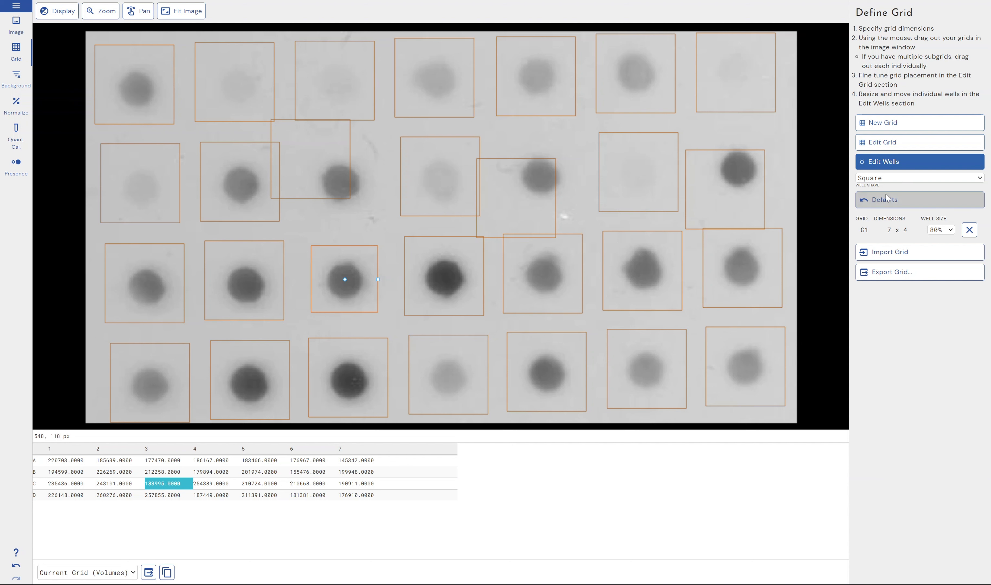
pyautogui.click(902, 181)
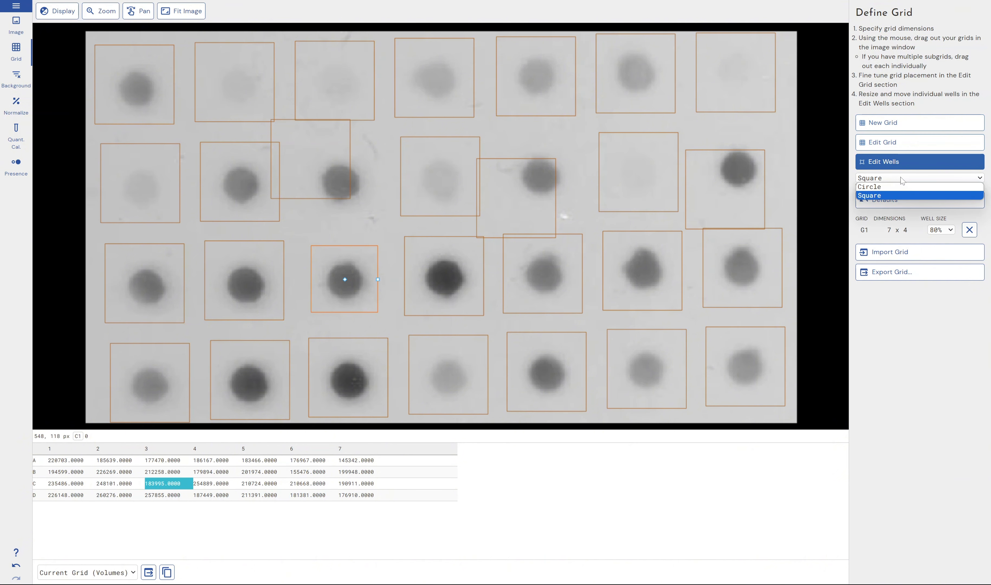
pyautogui.click(899, 191)
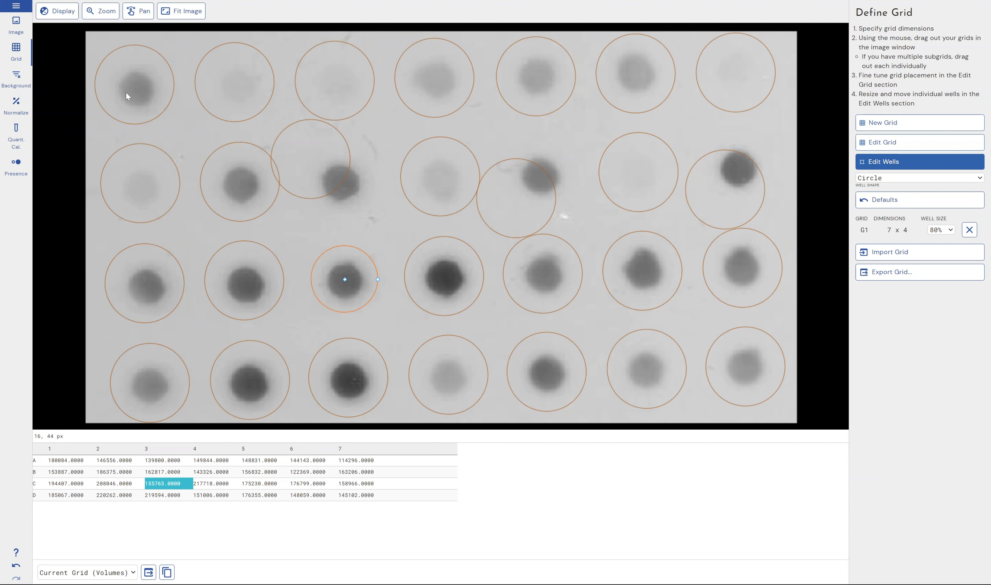
# Open background subtraction and try the Surface Minimum and Edge Average methods.
pyautogui.click(4, 72)
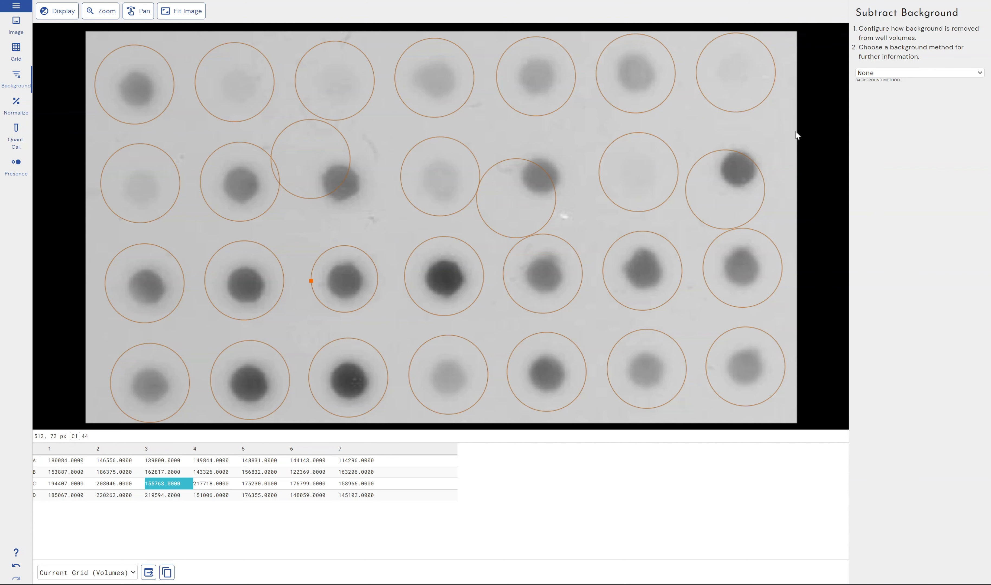
pyautogui.click(940, 73)
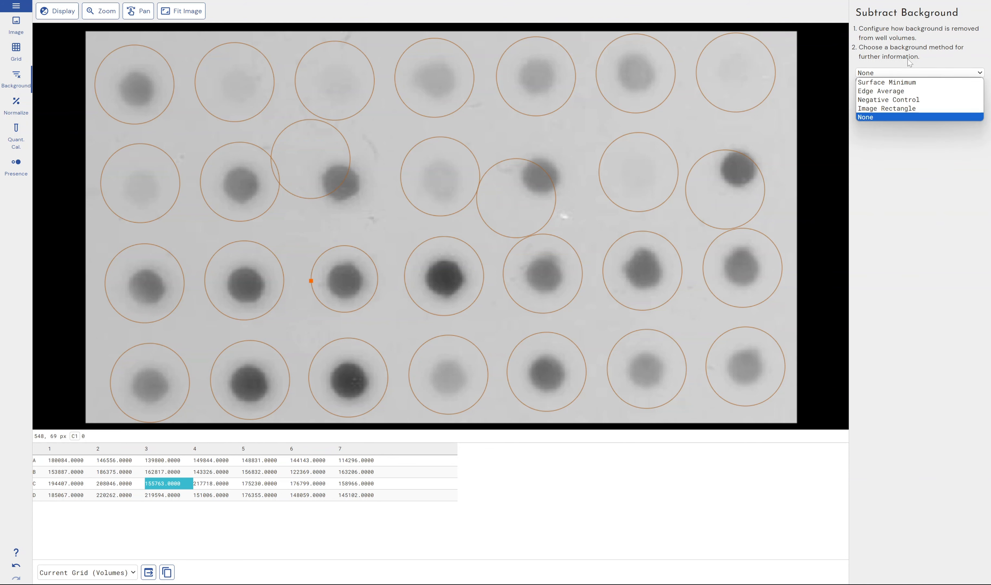
pyautogui.click(917, 85)
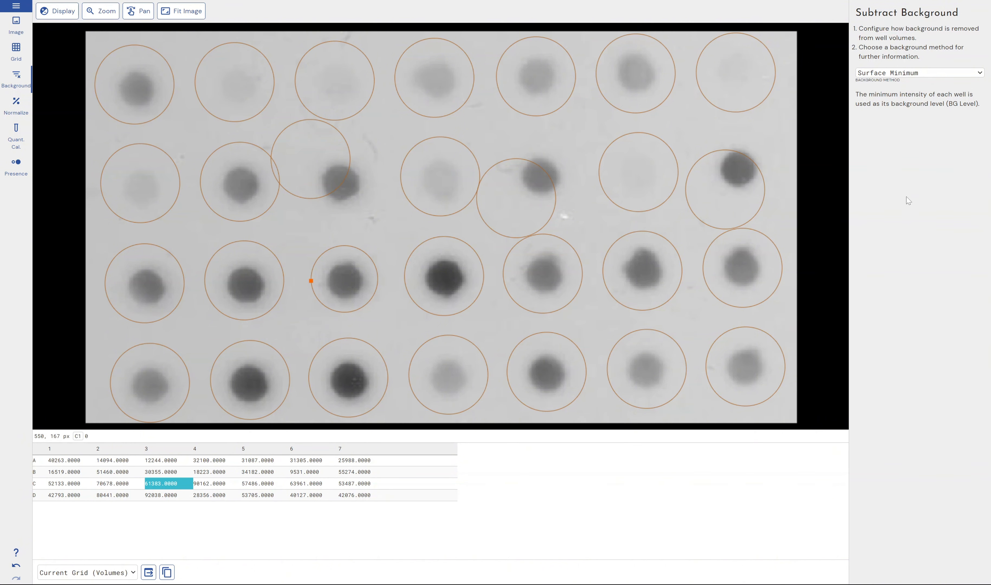
pyautogui.click(902, 75)
pyautogui.click(904, 91)
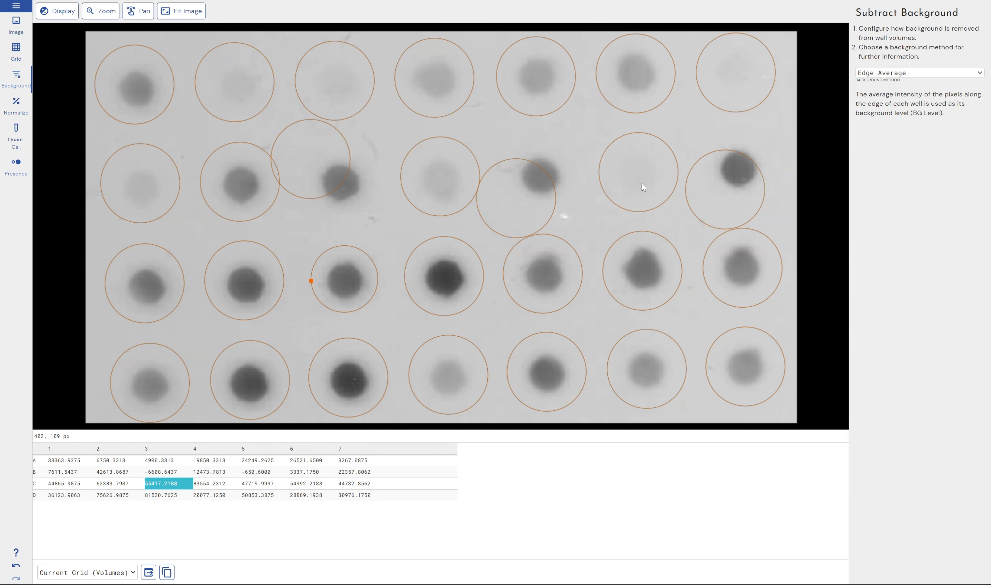
# Switch the background method to Negative Control and set well A1 as the negative control.
pyautogui.click(902, 73)
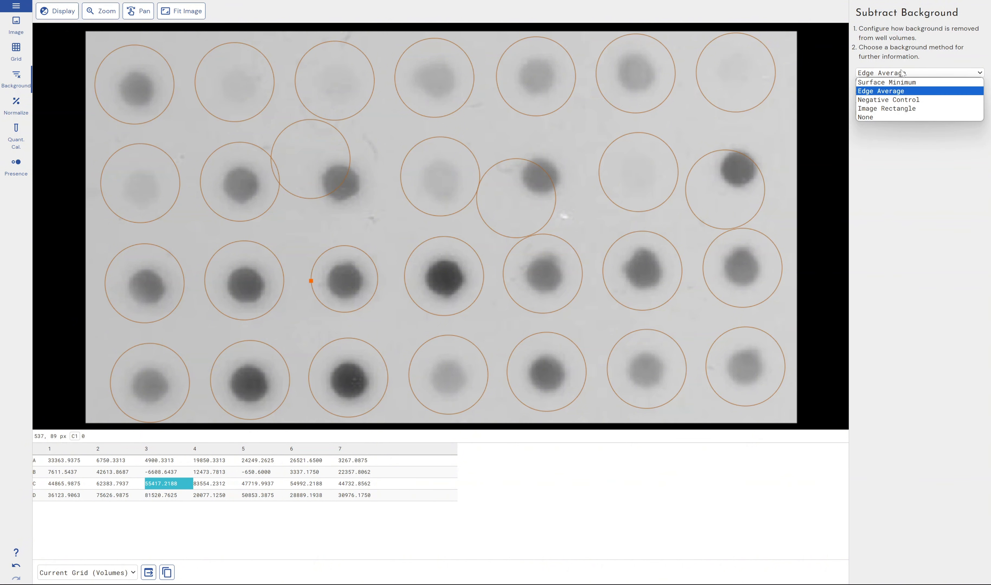
pyautogui.click(895, 101)
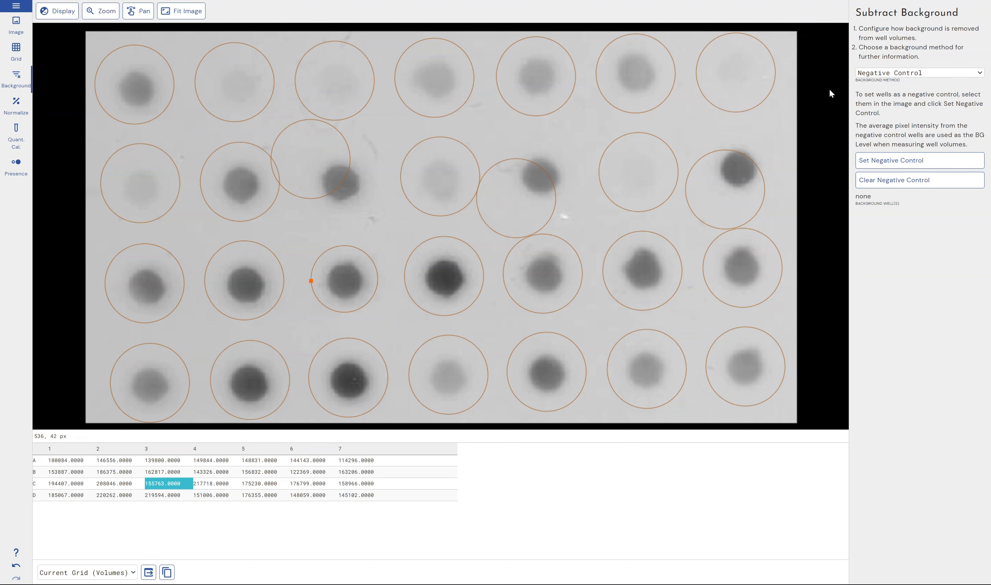
pyautogui.click(147, 75)
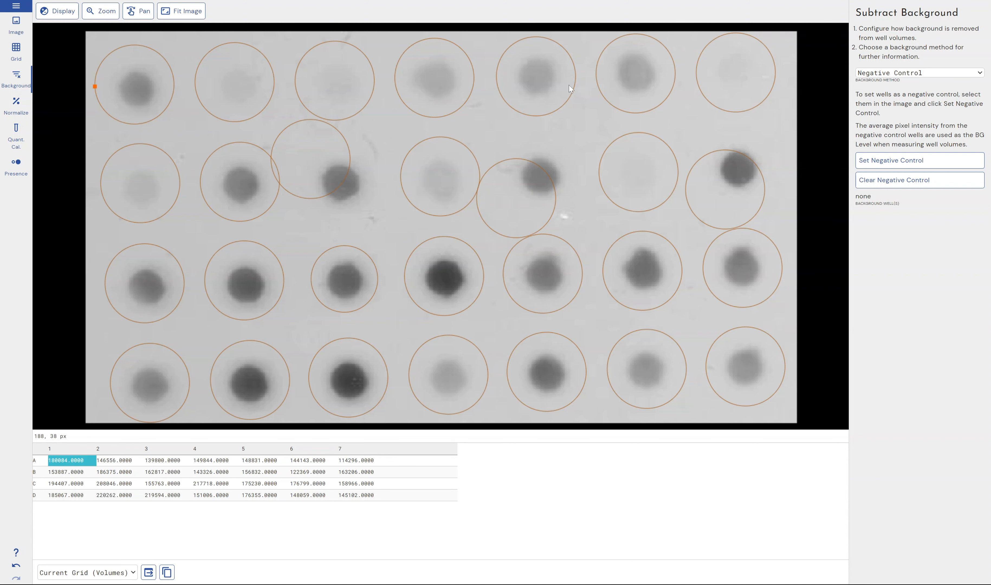
pyautogui.click(937, 157)
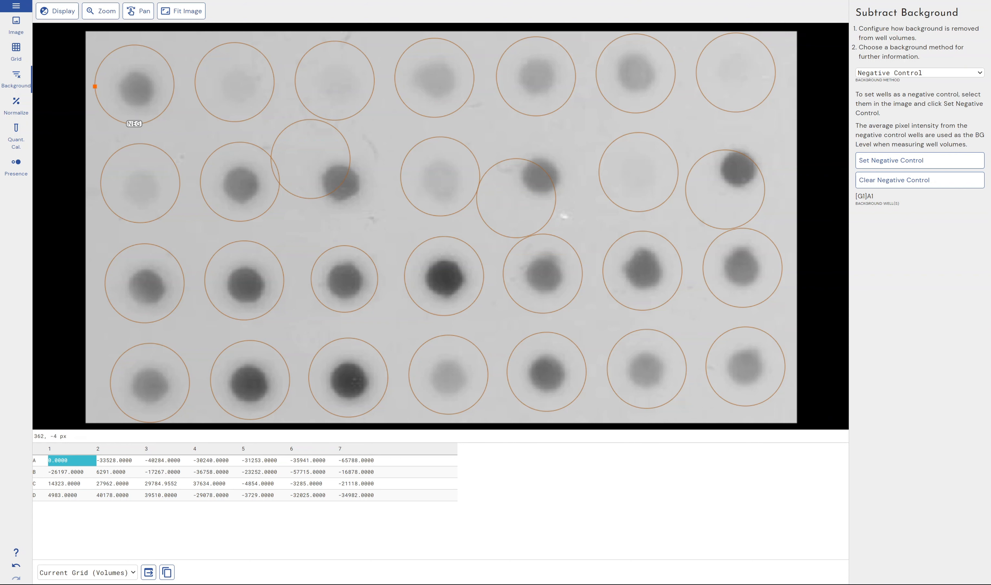
# Select wells A1 to A3 and set them as the negative control wells.
pyautogui.moveTo(118, 31); pyautogui.dragTo(342, 103)
pyautogui.click(912, 163)
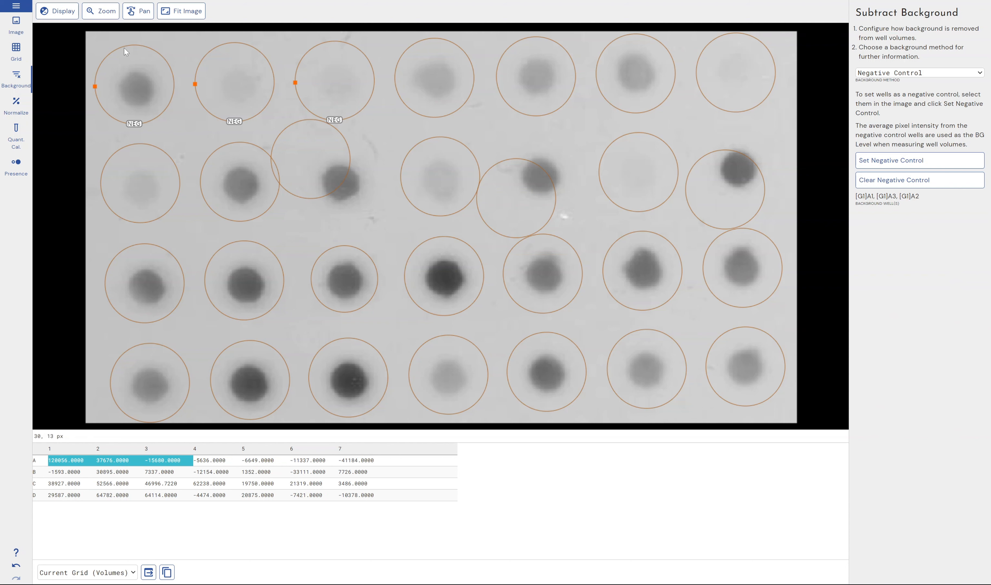
pyautogui.moveTo(96, 38); pyautogui.dragTo(372, 97)
# Switch to the Image Rectangle method and shrink the background rectangle to a narrow strip between wells B5 and B6.
pyautogui.click(940, 73)
pyautogui.click(938, 108)
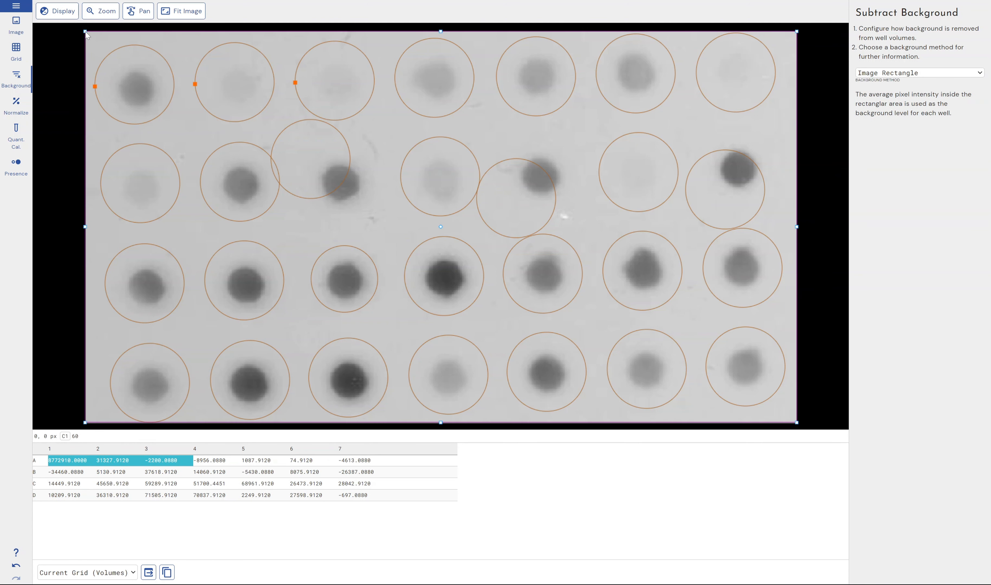
pyautogui.moveTo(84, 32); pyautogui.dragTo(564, 113)
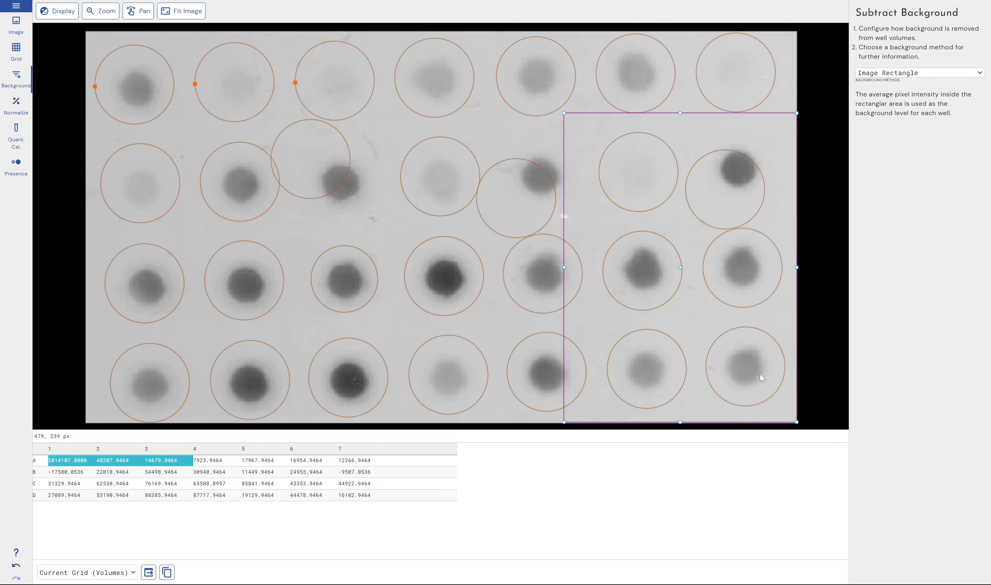
pyautogui.moveTo(797, 422); pyautogui.dragTo(597, 217)
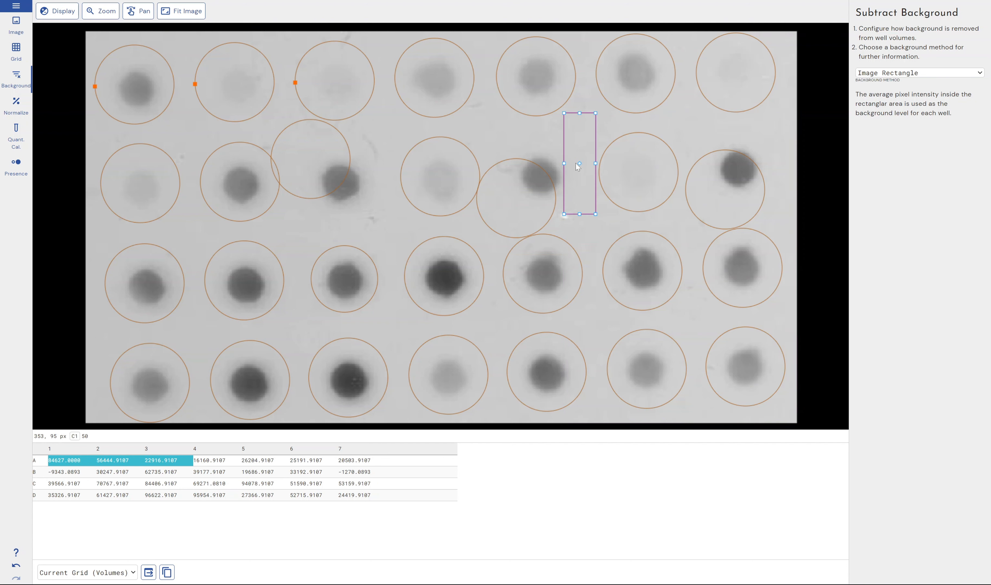
pyautogui.moveTo(579, 163); pyautogui.dragTo(579, 173)
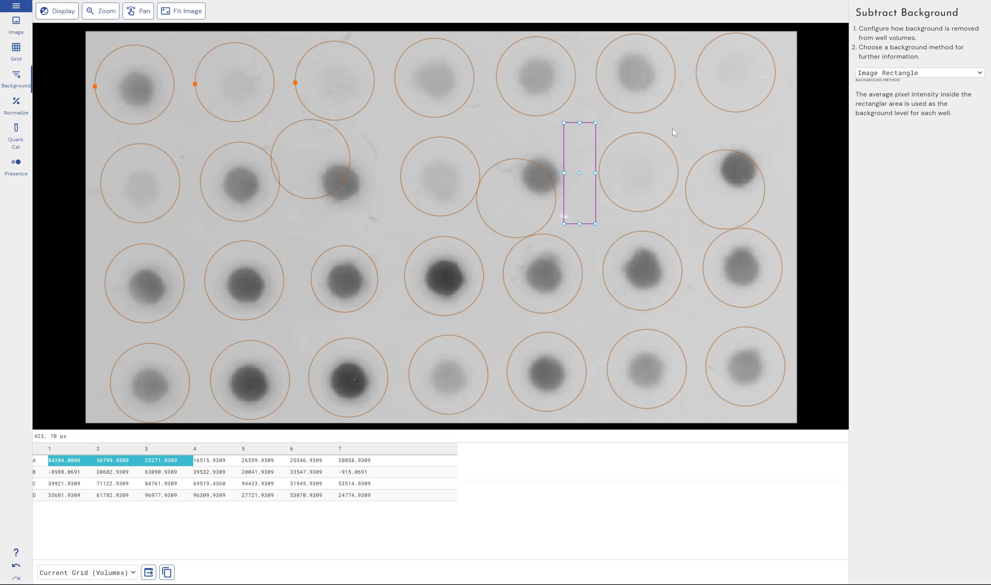
# Set the background method back to None.
pyautogui.click(908, 73)
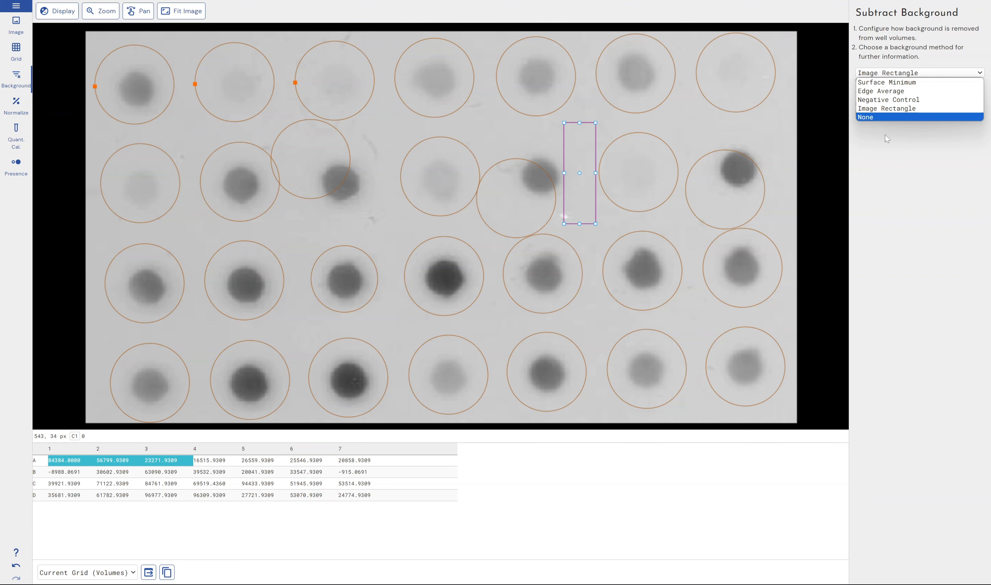
pyautogui.click(878, 117)
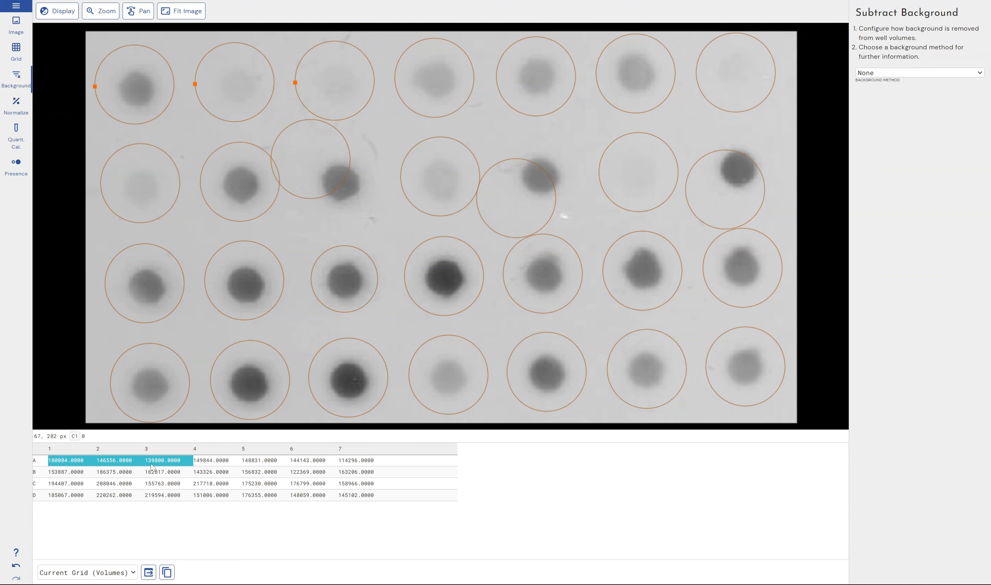
# Return to the grid section and show the results table for All Wells.
pyautogui.click(86, 572)
pyautogui.click(85, 575)
pyautogui.click(16, 56)
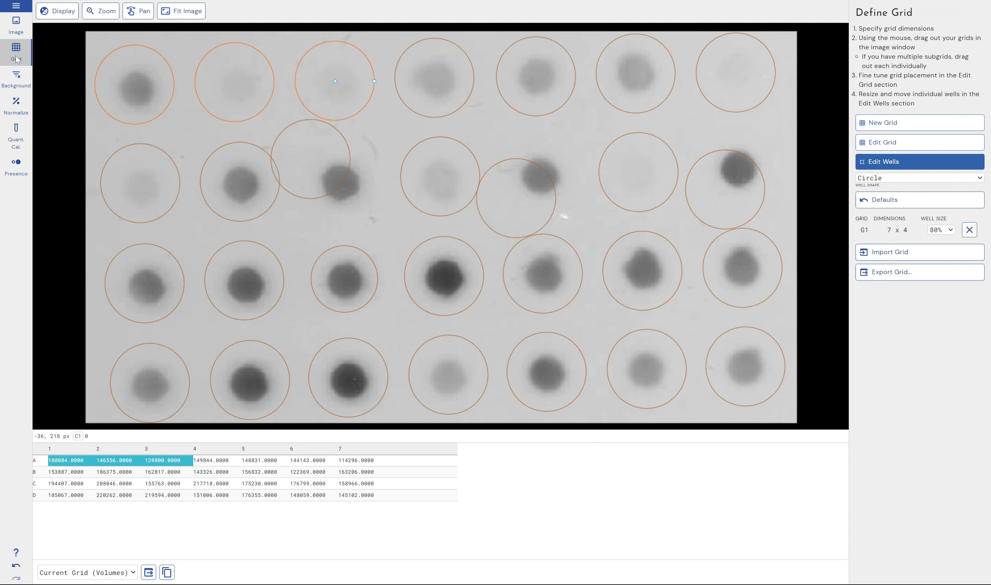
pyautogui.click(197, 325)
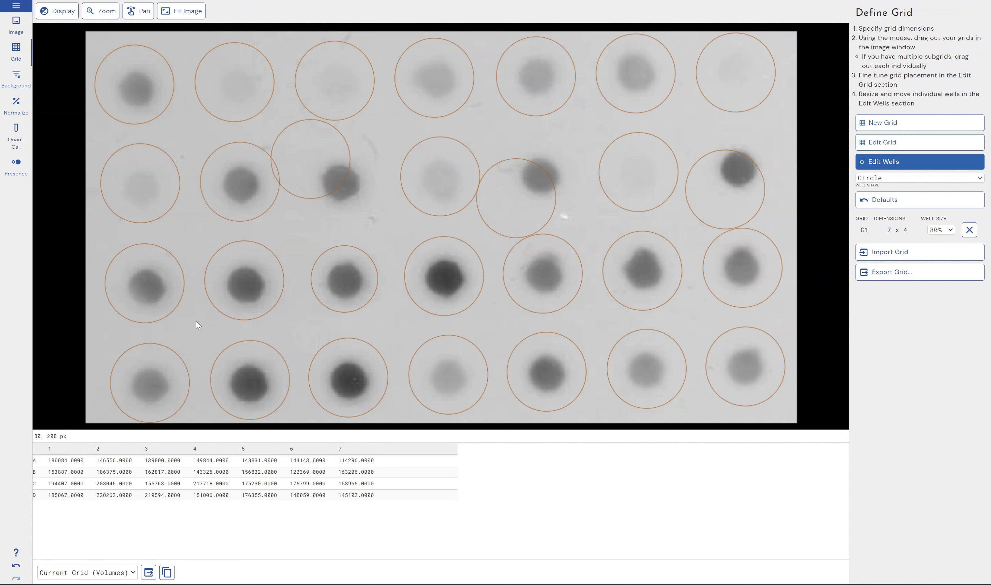
pyautogui.click(106, 575)
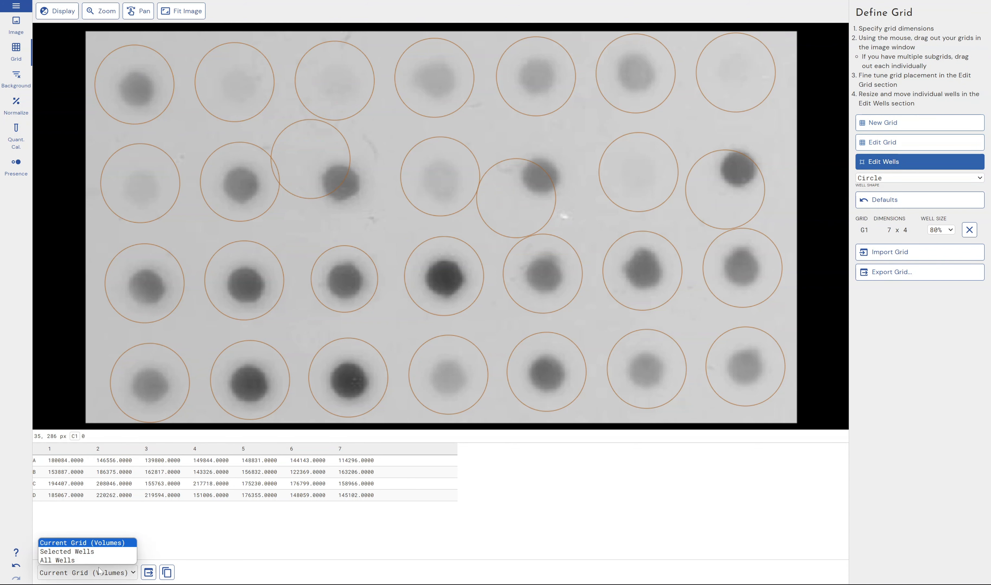
pyautogui.click(86, 561)
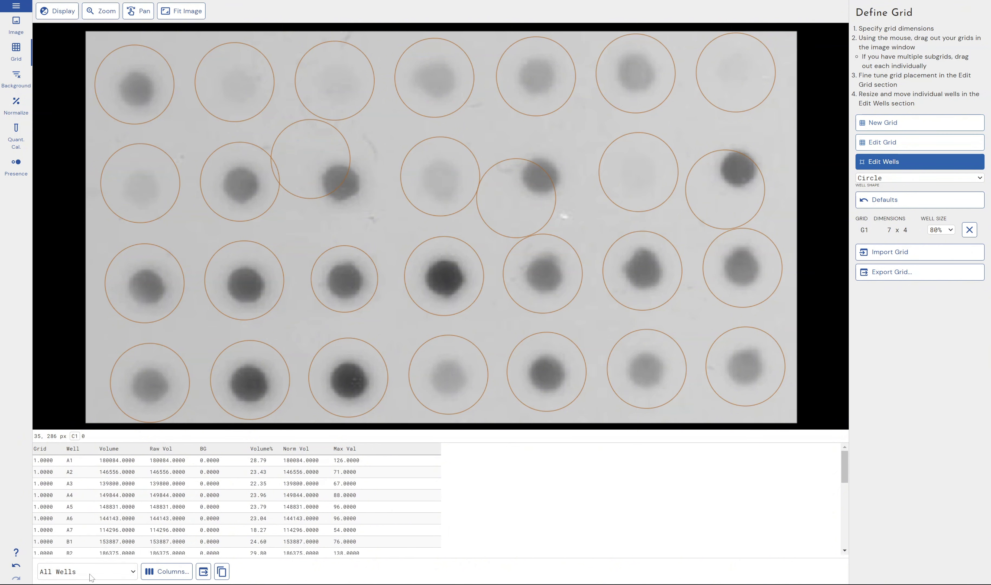
# Add the Area, BG Level and Min Val columns to the results table.
pyautogui.click(16, 79)
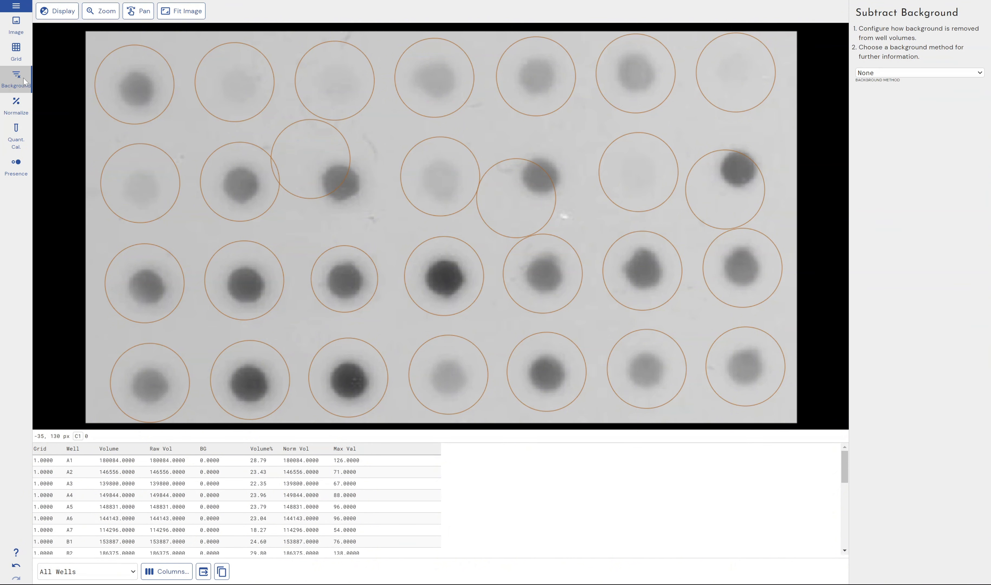
pyautogui.click(160, 577)
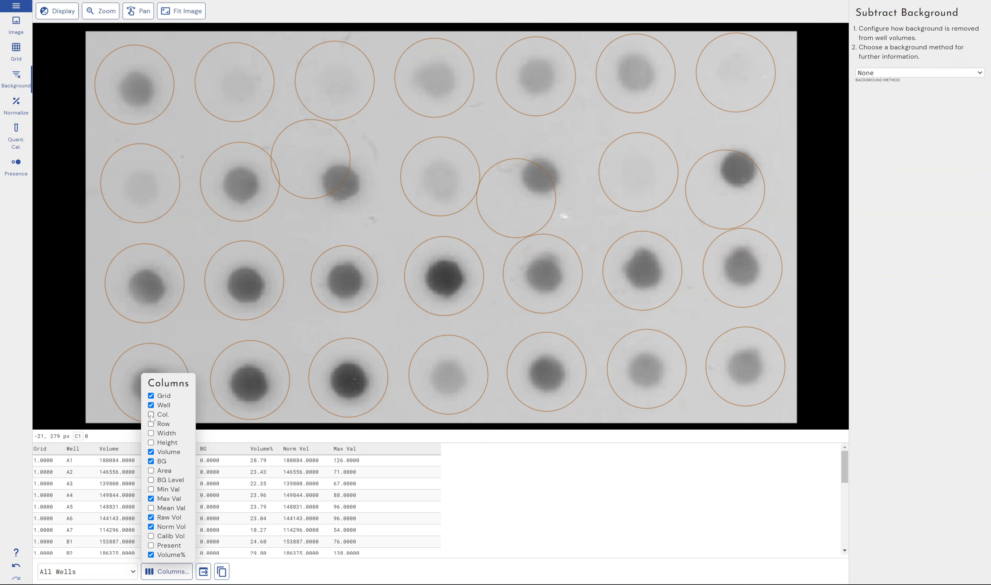
pyautogui.click(170, 571)
pyautogui.click(170, 572)
pyautogui.click(164, 471)
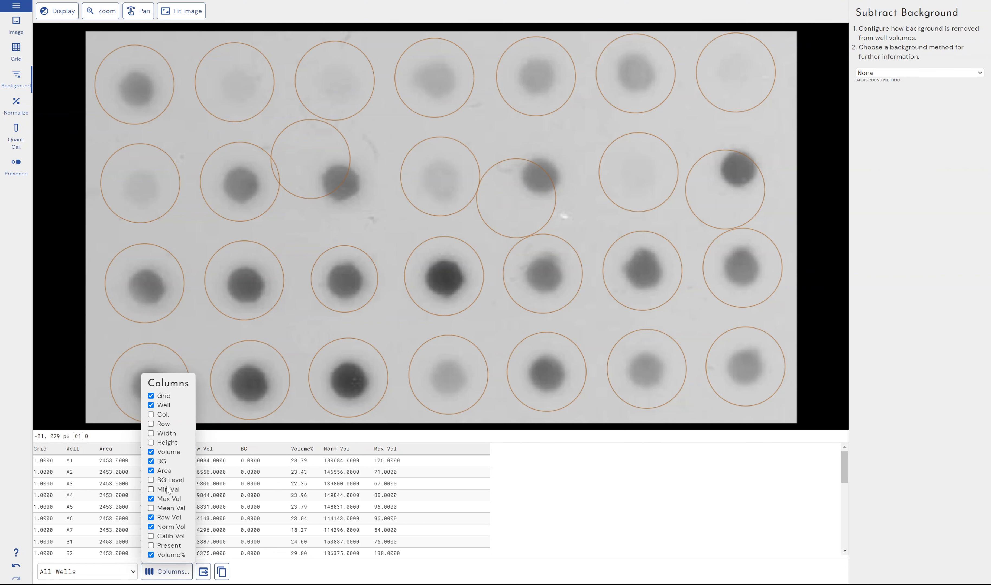
pyautogui.click(168, 481)
pyautogui.click(168, 489)
pyautogui.click(636, 492)
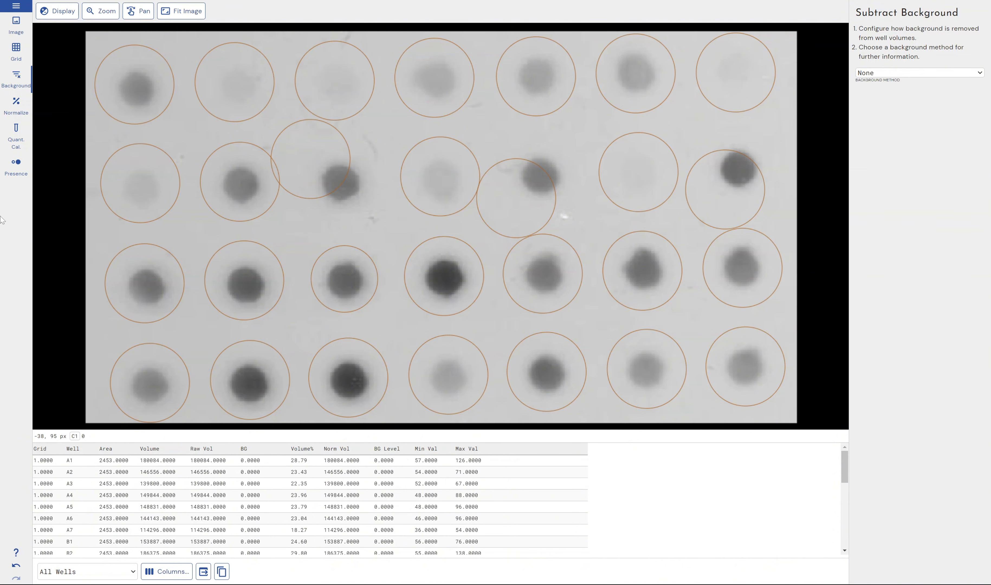
# Open the Normalize section and set wells A1, A2 and A3 as the reference wells.
pyautogui.click(4, 103)
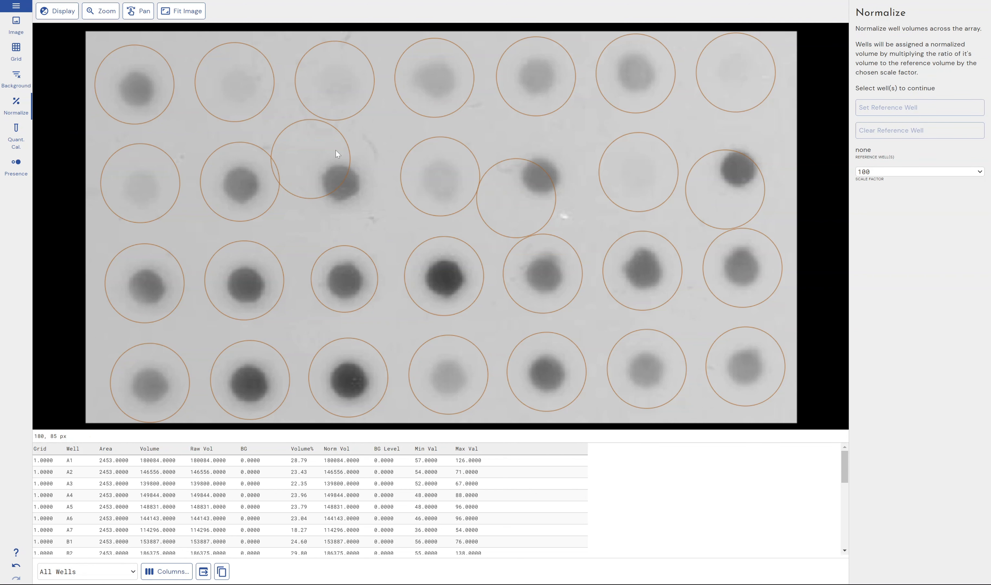
pyautogui.moveTo(110, 40); pyautogui.dragTo(332, 87)
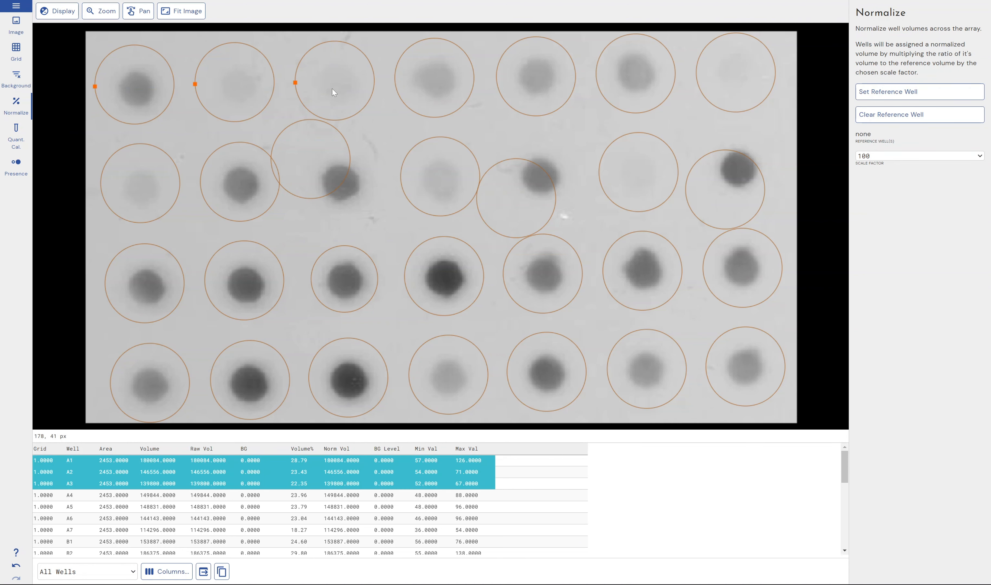
pyautogui.click(376, 117)
pyautogui.click(156, 87)
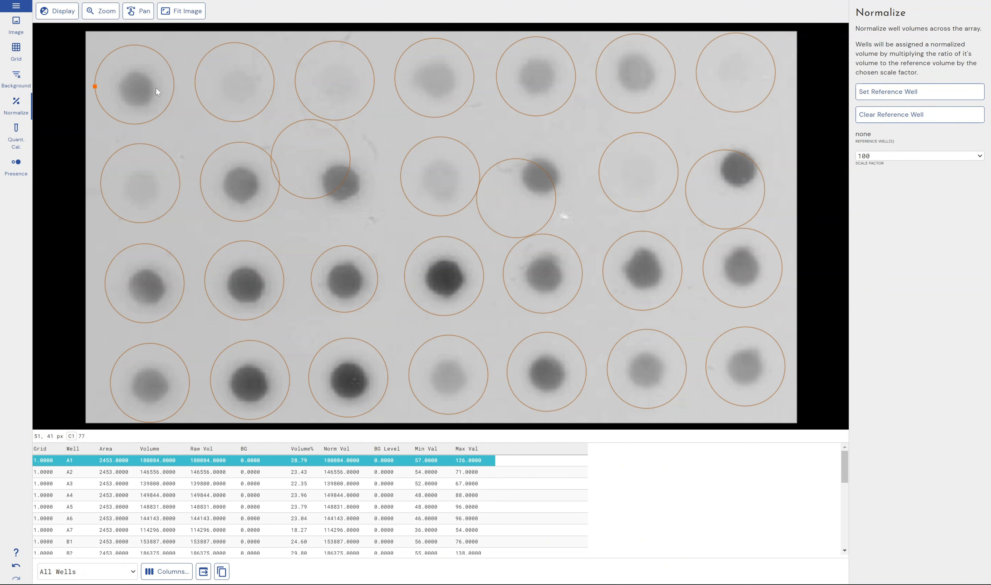
pyautogui.moveTo(88, 38); pyautogui.dragTo(333, 61)
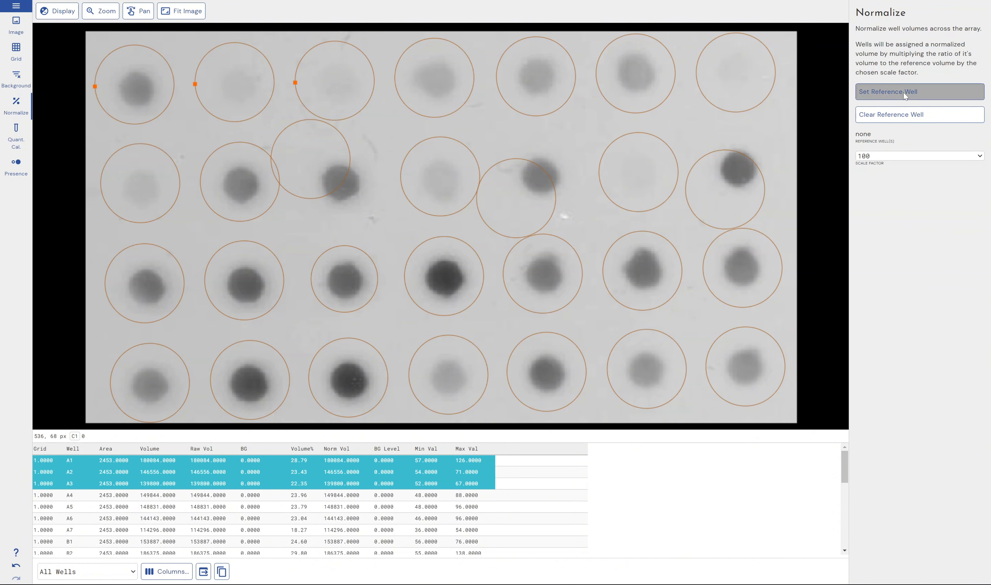
pyautogui.click(896, 92)
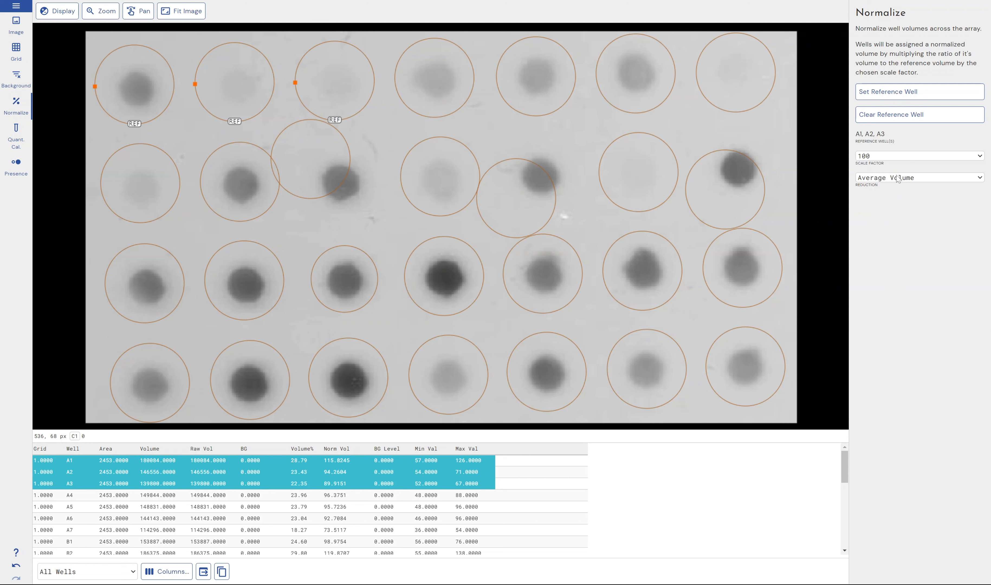
pyautogui.click(898, 179)
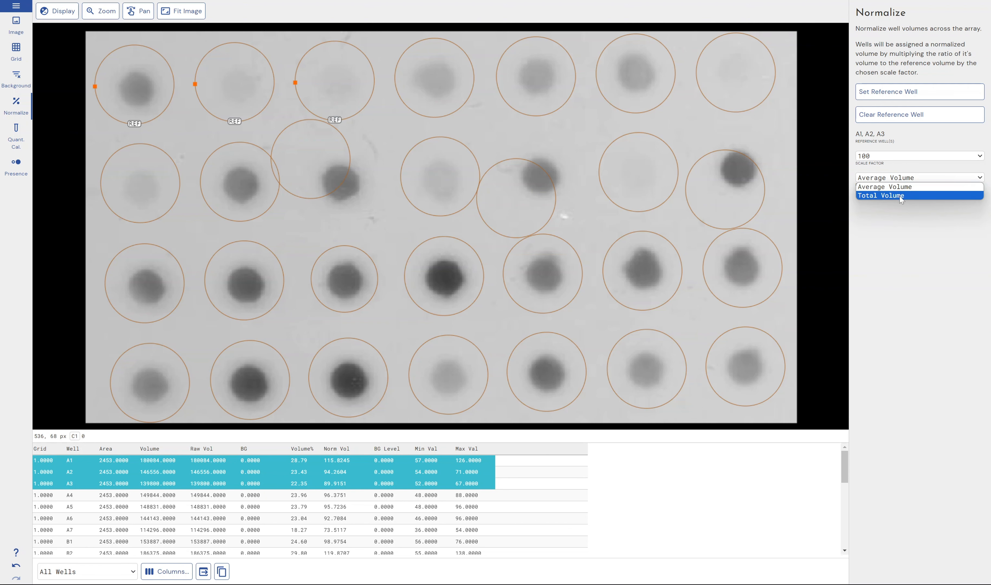
pyautogui.click(901, 230)
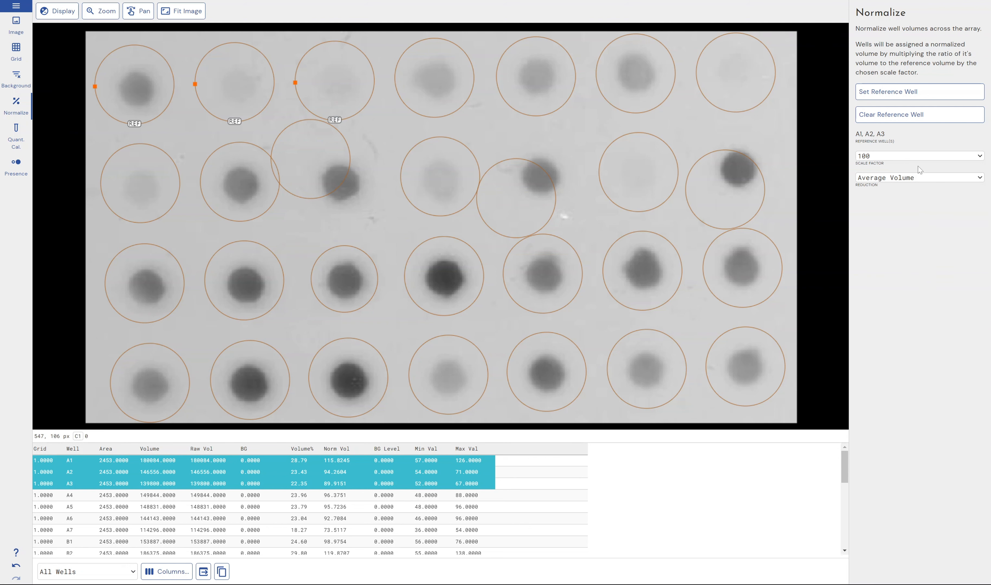
pyautogui.click(918, 157)
pyautogui.click(919, 158)
pyautogui.click(109, 43)
pyautogui.moveTo(109, 42); pyautogui.dragTo(381, 90)
pyautogui.click(375, 154)
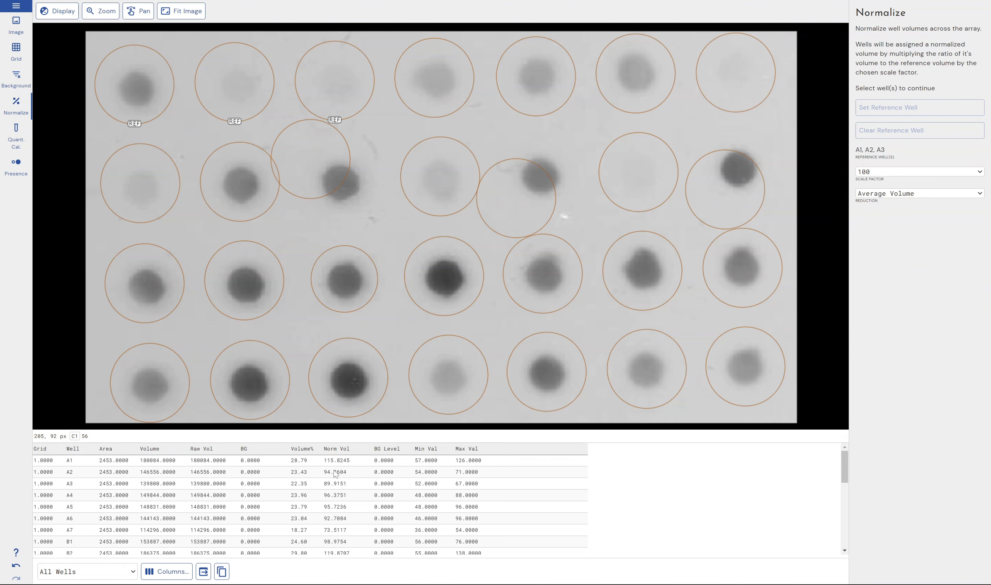
# Scroll the results table and inspect the normalized volumes of wells C4 and D1.
pyautogui.scroll(-4, 346, 520)
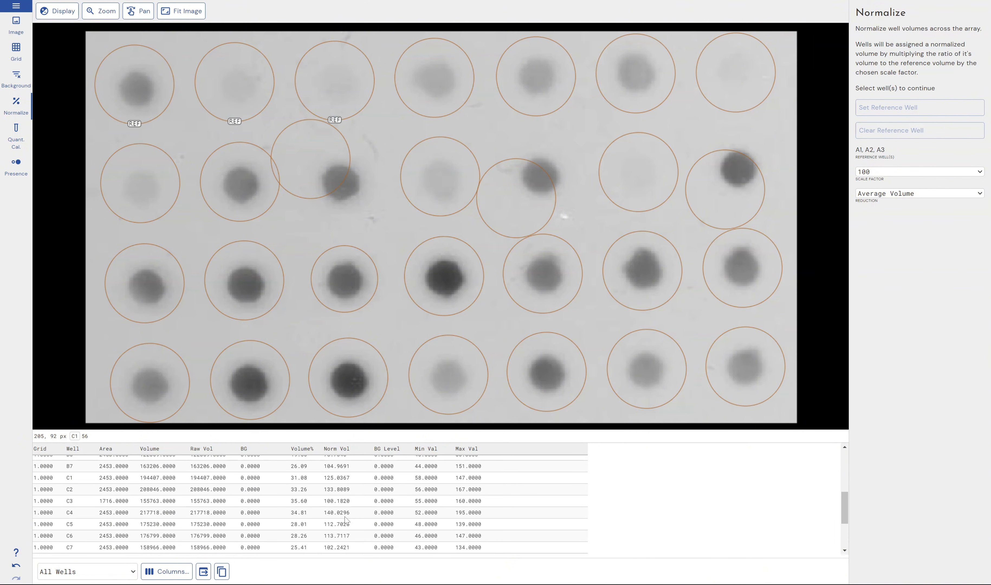
pyautogui.click(347, 512)
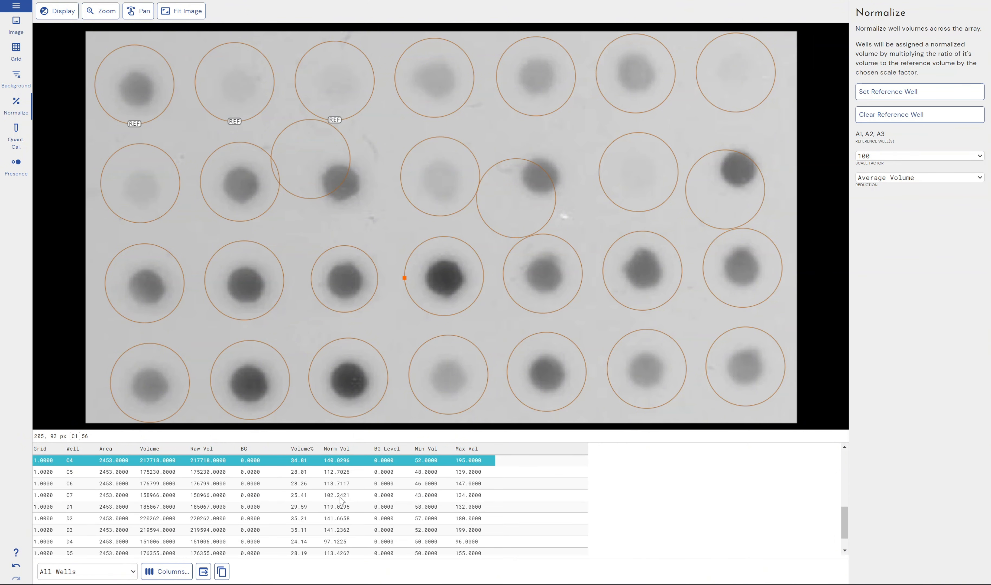
pyautogui.click(338, 508)
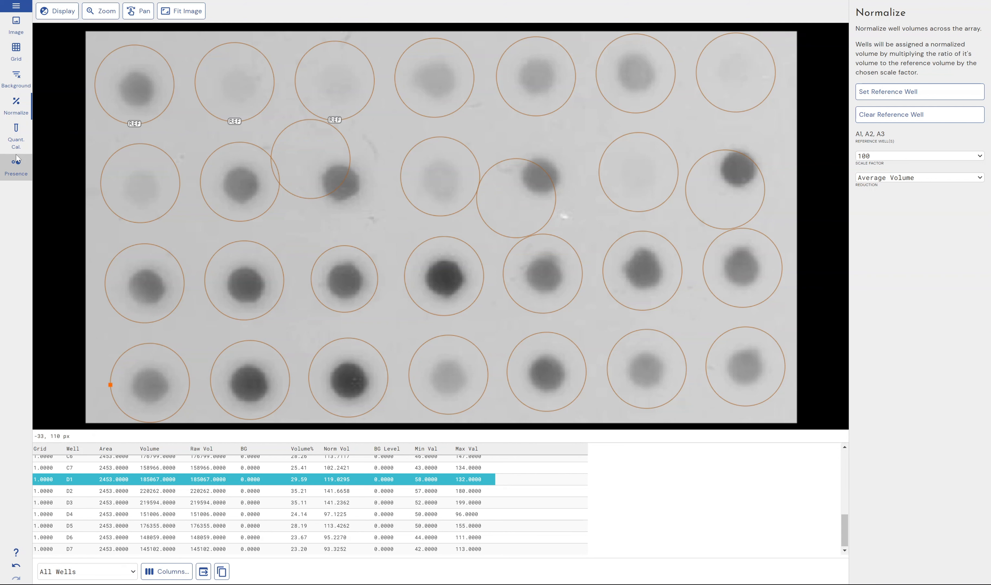
# Open Quantity Calibration and add well A1 with a known value of 10.
pyautogui.click(16, 139)
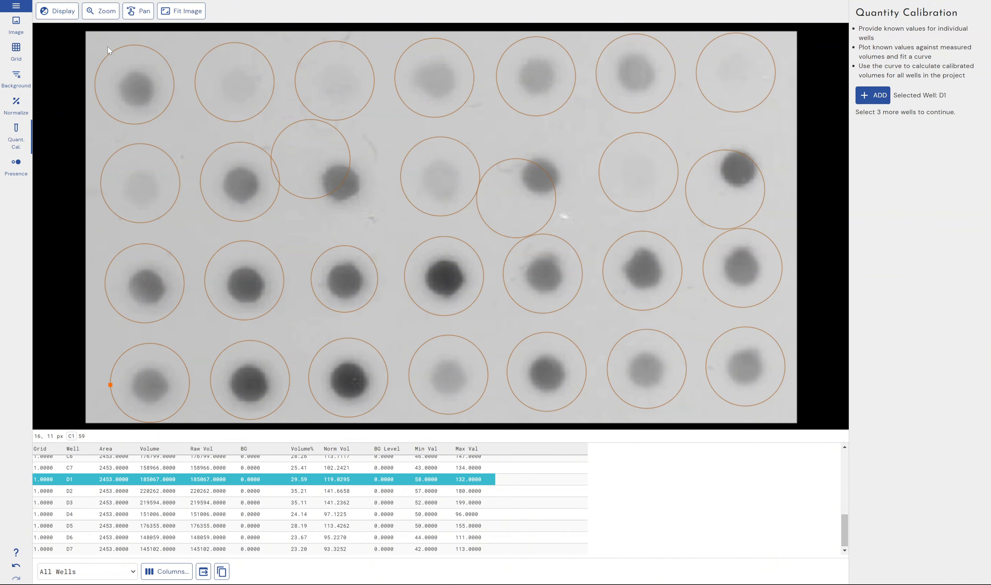
pyautogui.click(135, 87)
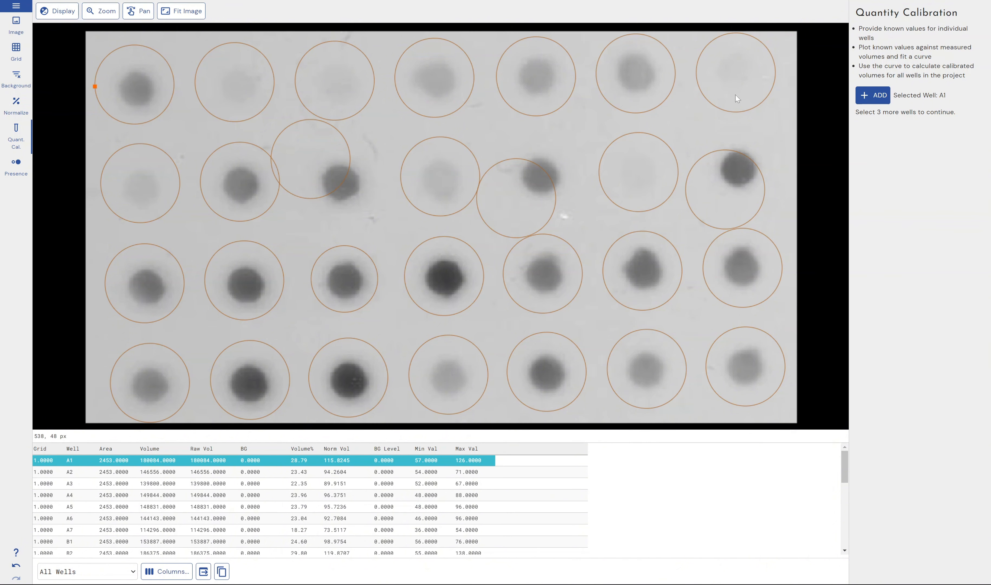
pyautogui.click(859, 95)
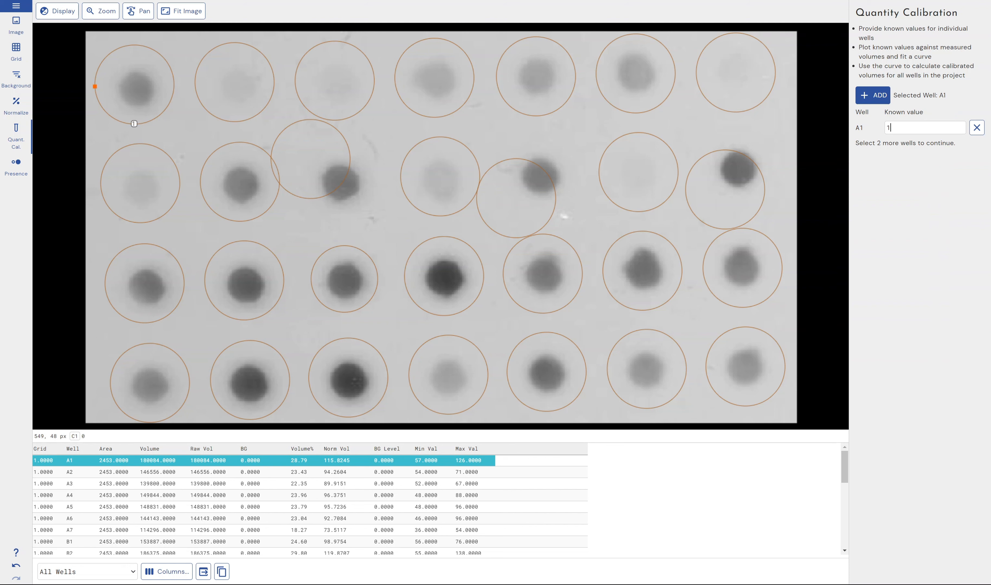
pyautogui.write('0')
pyautogui.press('super+v')
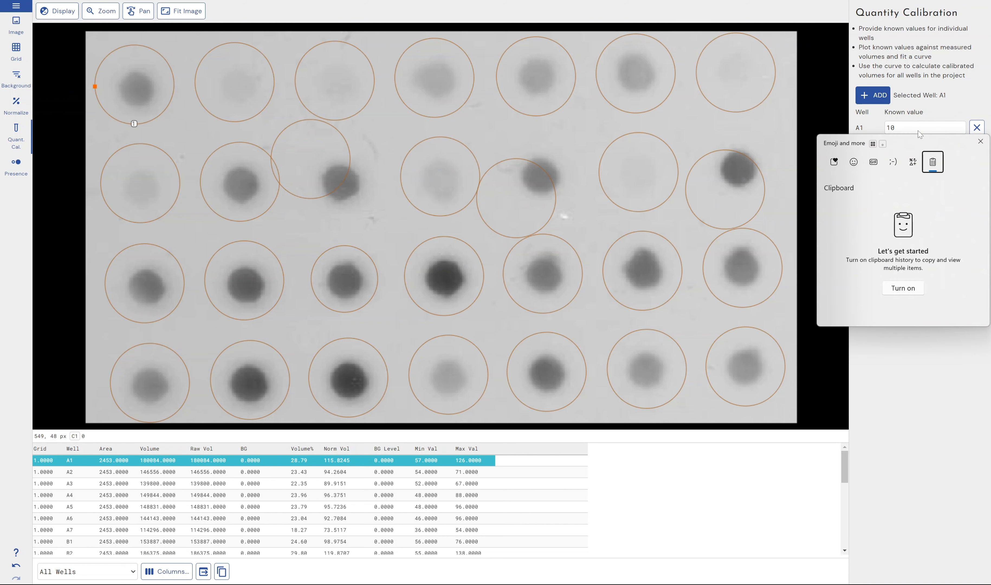
pyautogui.click(925, 122)
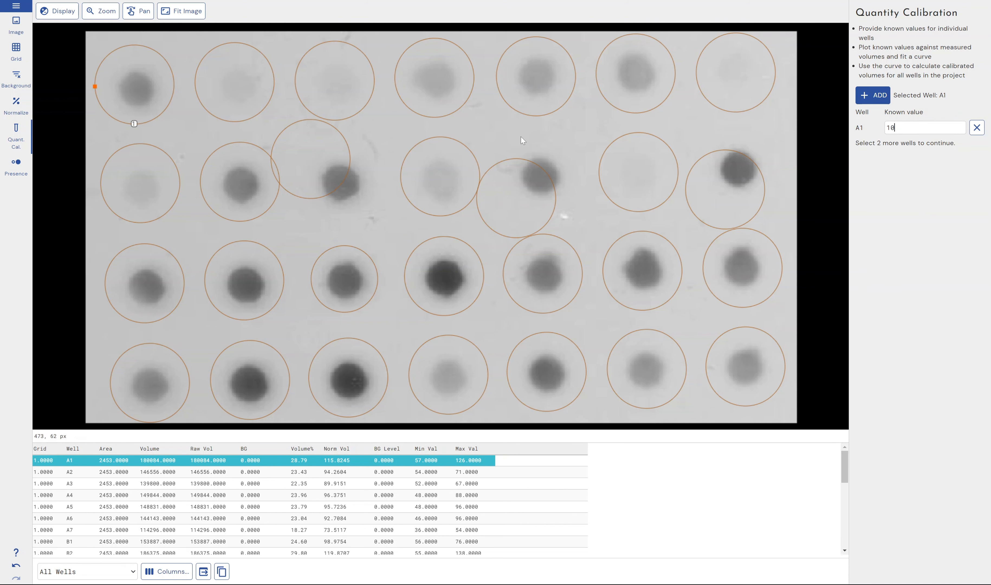
# Add wells A2 and A3 to the calibration with known values 5 and 1.
pyautogui.click(236, 84)
pyautogui.click(872, 96)
pyautogui.write('5')
pyautogui.click(336, 83)
pyautogui.moveTo(900, 147); pyautogui.dragTo(845, 164)
pyautogui.click(877, 100)
pyautogui.write('1')
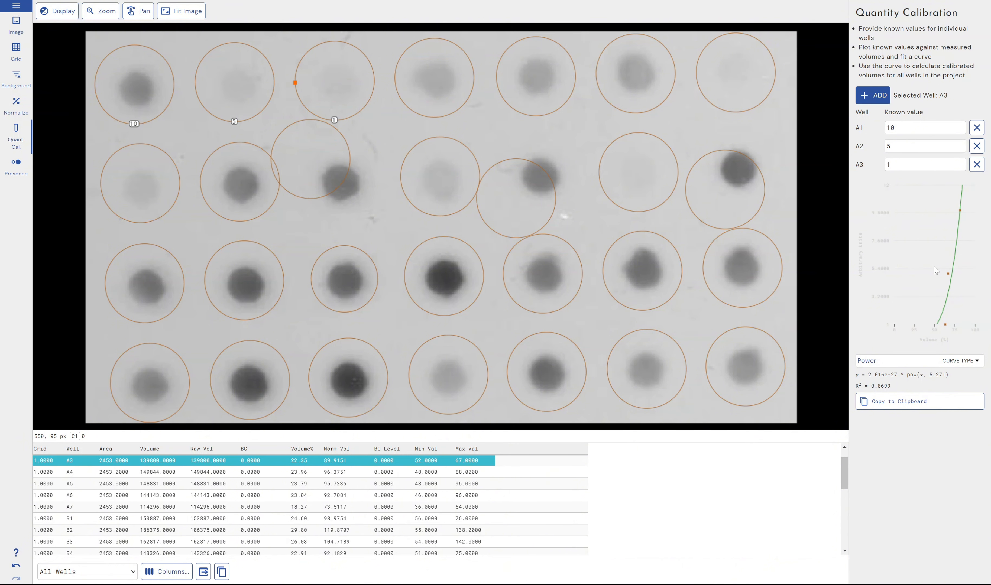
# Try the Log and First Order Lagrange curve types, then set the curve type back to Power.
pyautogui.click(961, 361)
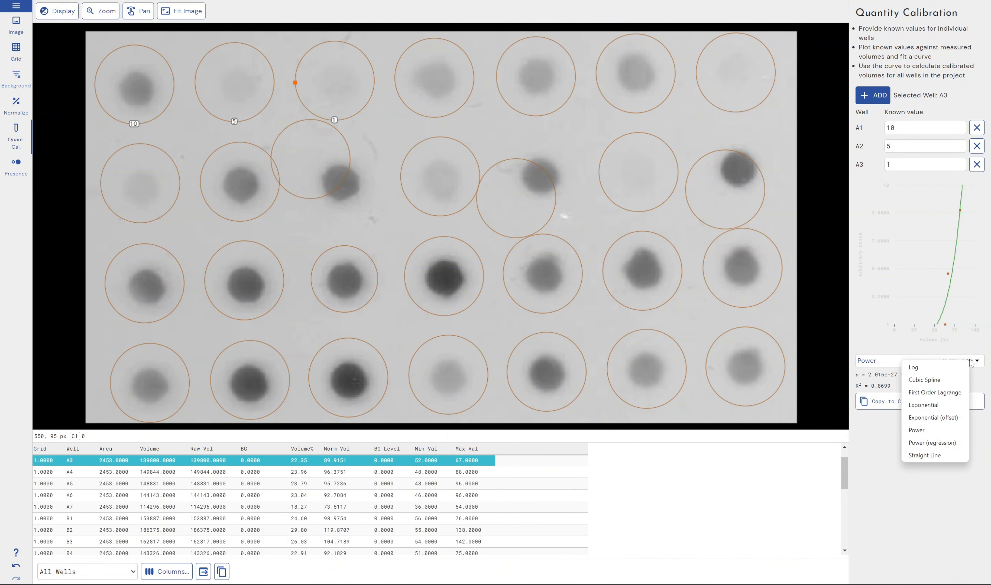
pyautogui.click(961, 375)
pyautogui.click(966, 360)
pyautogui.click(960, 379)
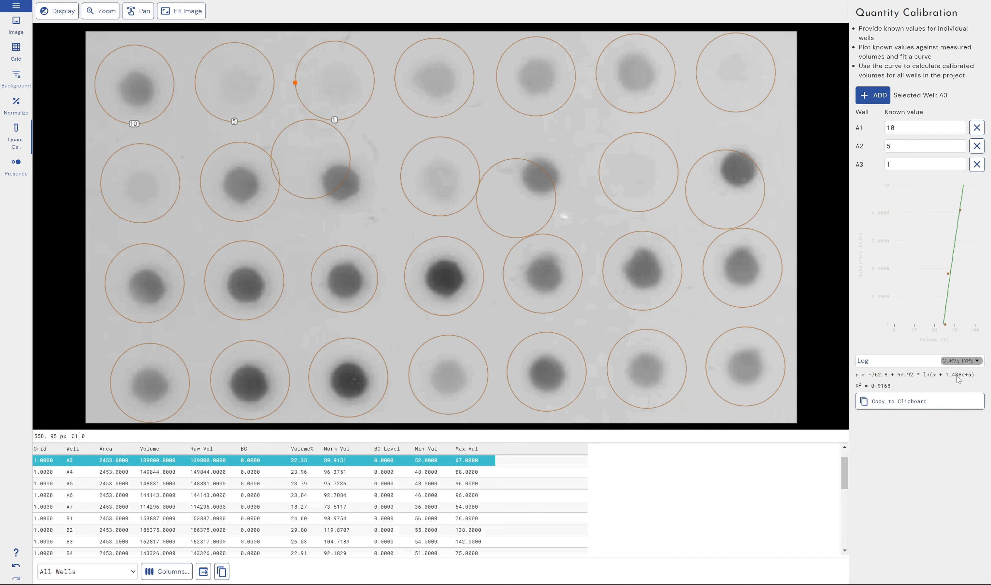
pyautogui.click(960, 361)
pyautogui.click(943, 392)
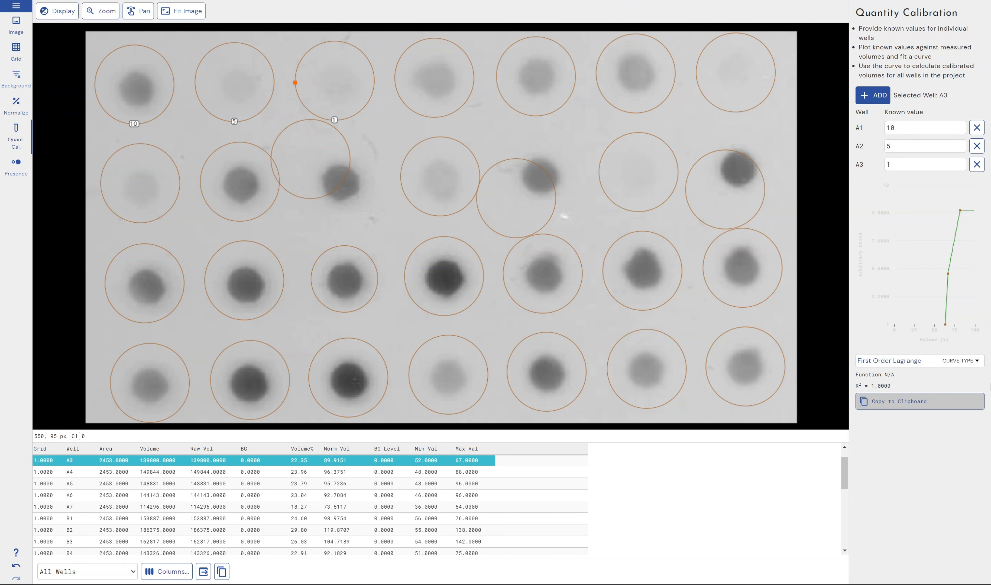
pyautogui.rightClick(928, 279)
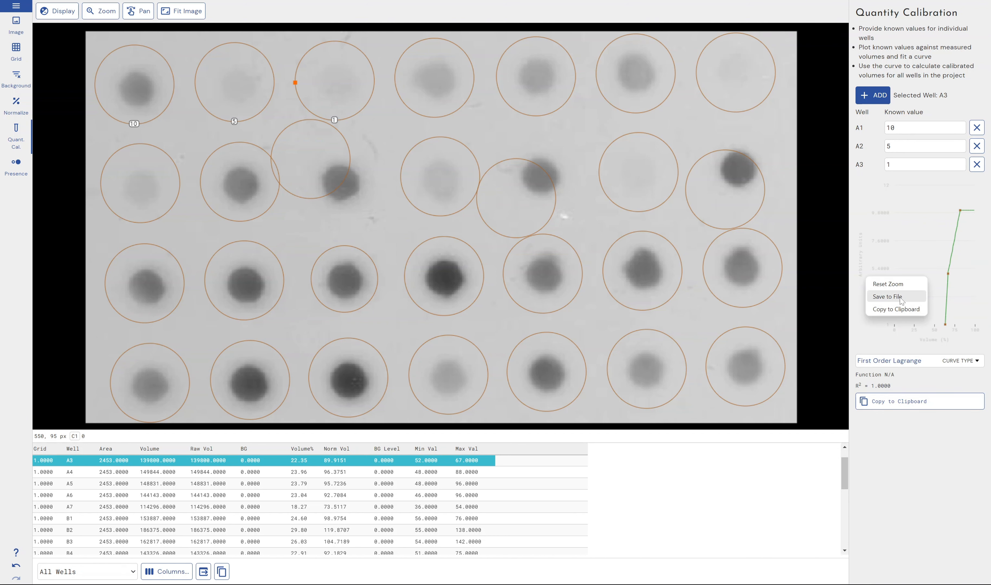
pyautogui.click(900, 186)
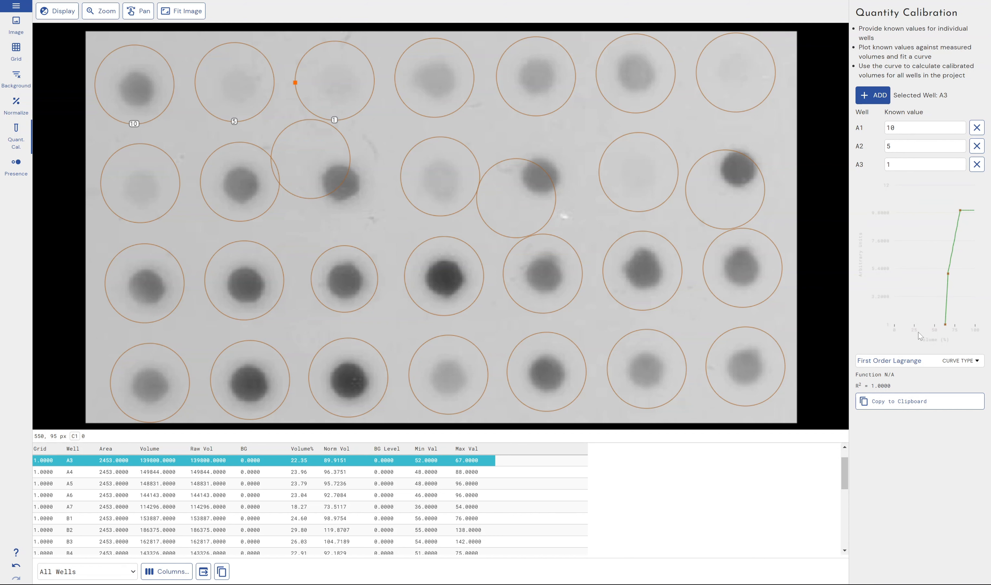
pyautogui.click(958, 362)
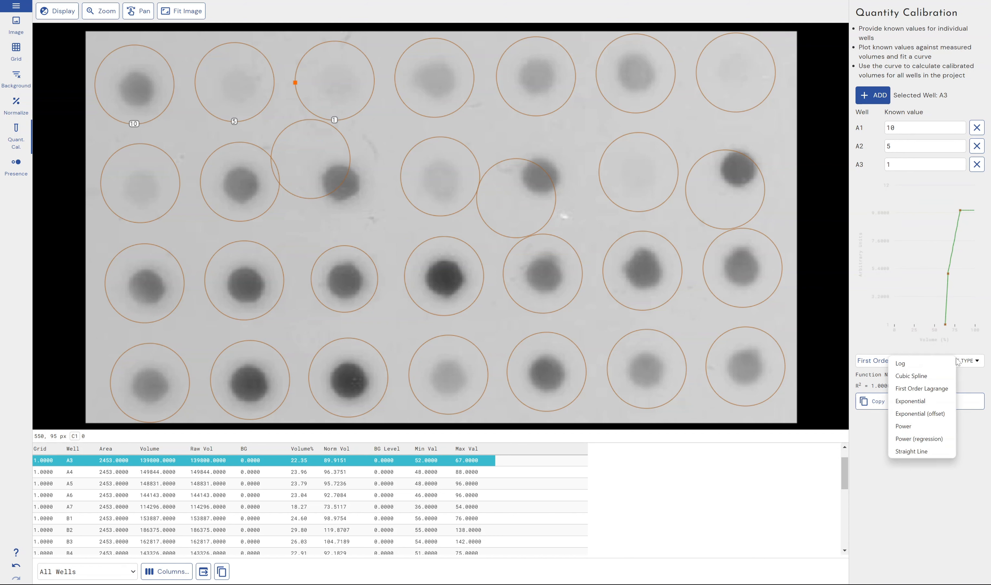
pyautogui.click(914, 432)
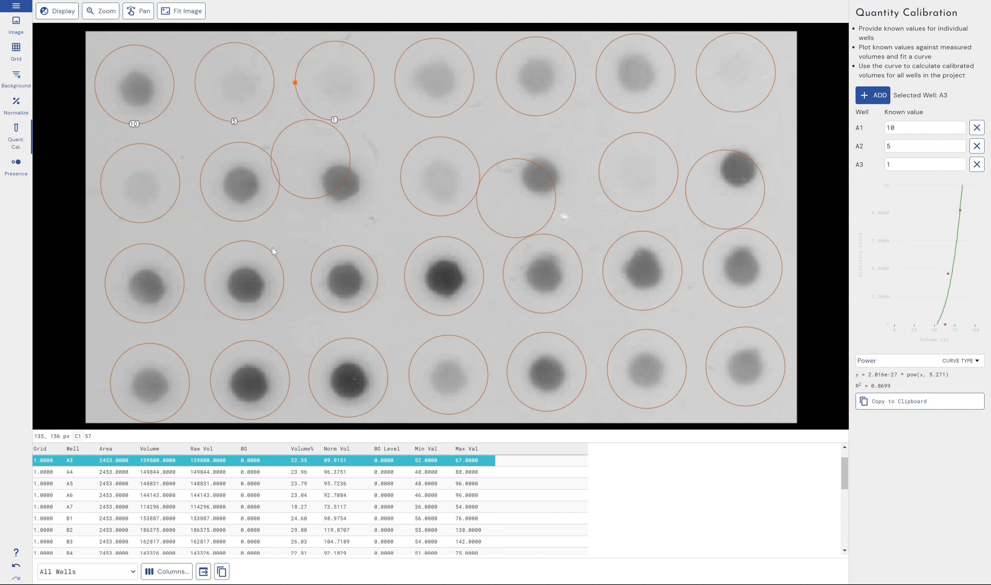
# Open Presence Flagging and set the flagging threshold from well A2's volume.
pyautogui.click(15, 176)
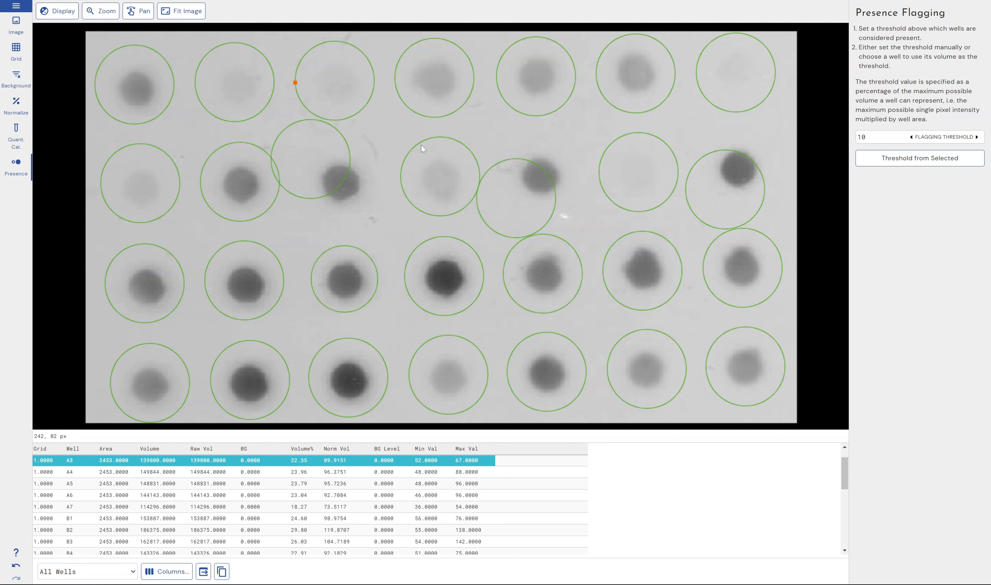
pyautogui.click(252, 98)
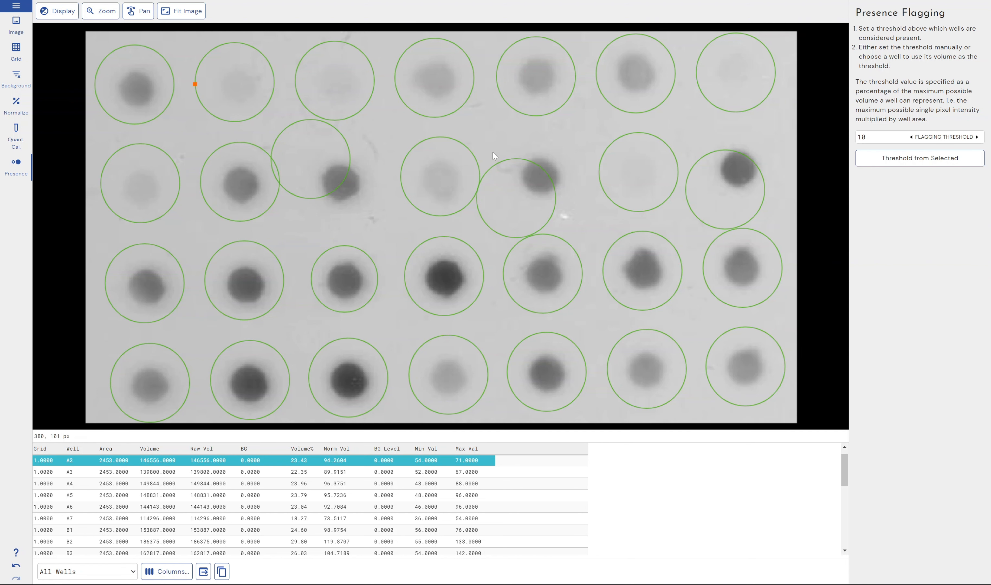
pyautogui.click(898, 160)
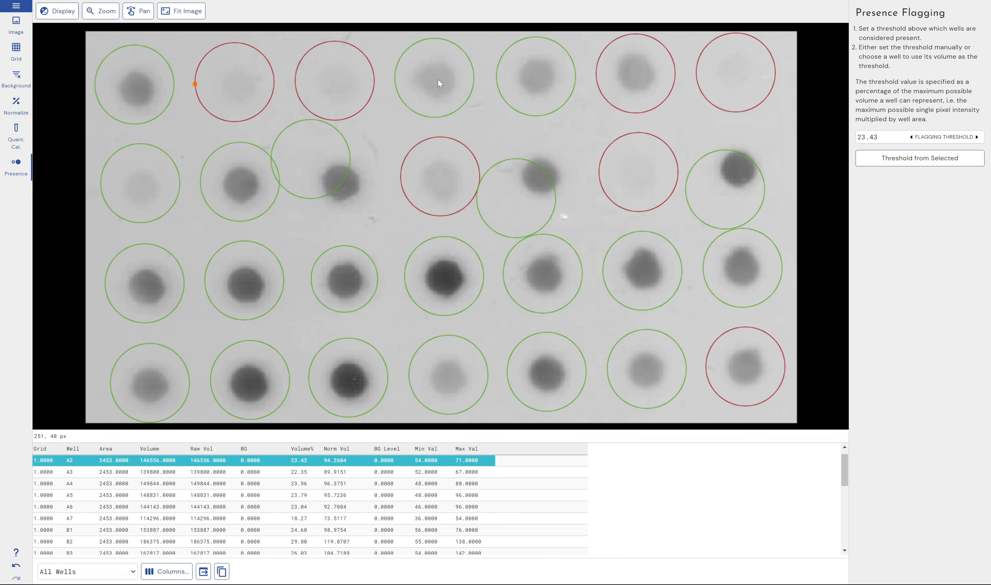
# Show the Current Grid (Presence) table and set the threshold from wells A4 and A5.
pyautogui.click(107, 571)
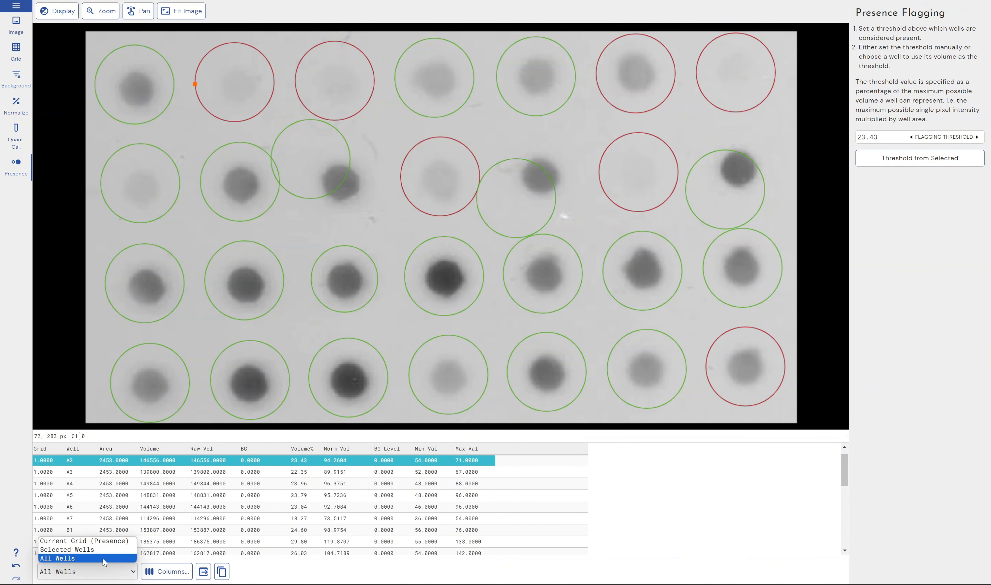
pyautogui.click(99, 541)
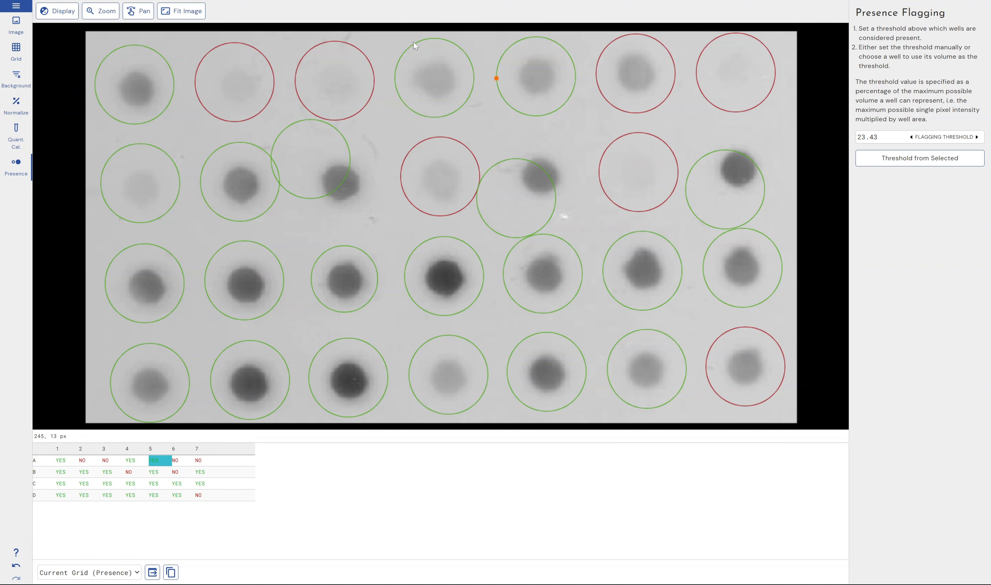
pyautogui.moveTo(413, 41); pyautogui.dragTo(509, 90)
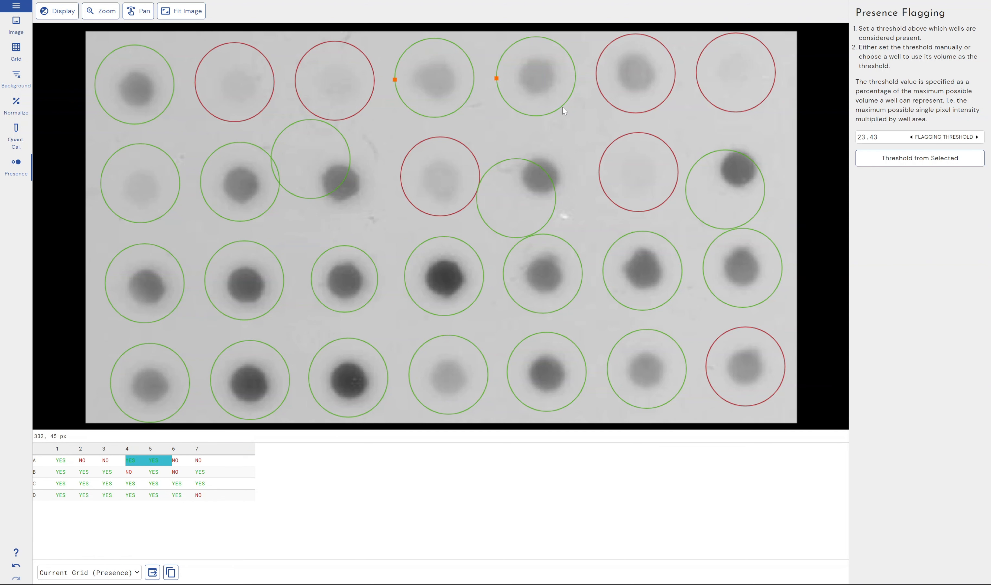
pyautogui.click(906, 160)
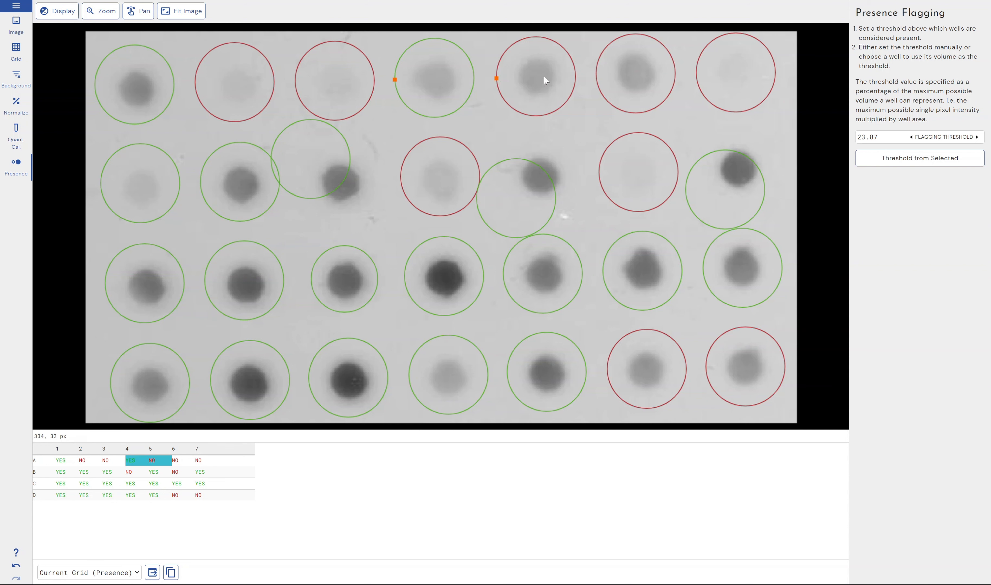
# Set the threshold from well C4, then adjust the flagging threshold to 24.856.
pyautogui.click(495, 276)
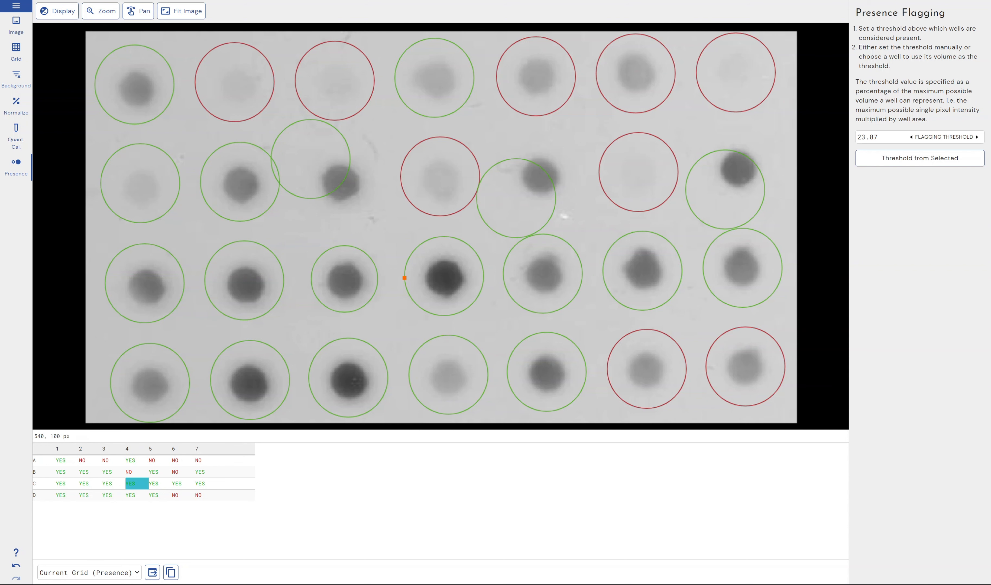
pyautogui.click(920, 157)
pyautogui.click(355, 285)
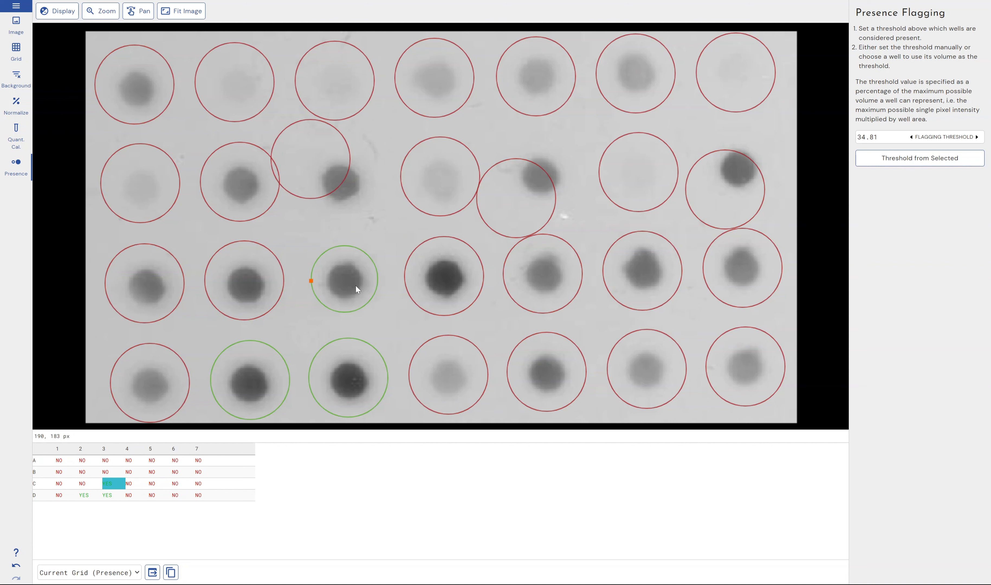
pyautogui.click(958, 161)
pyautogui.moveTo(955, 137); pyautogui.dragTo(932, 137)
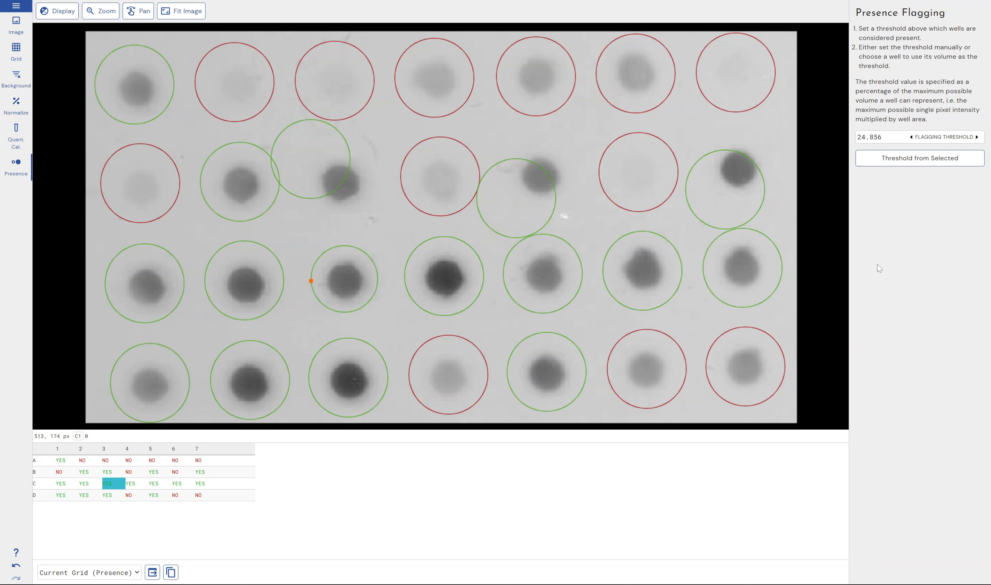
pyautogui.click(67, 80)
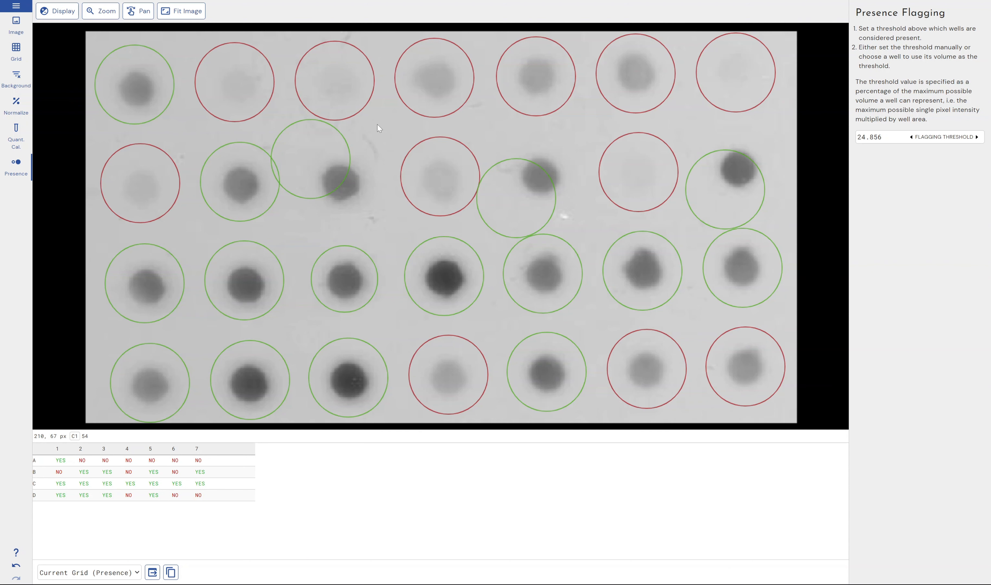
pyautogui.click(16, 6)
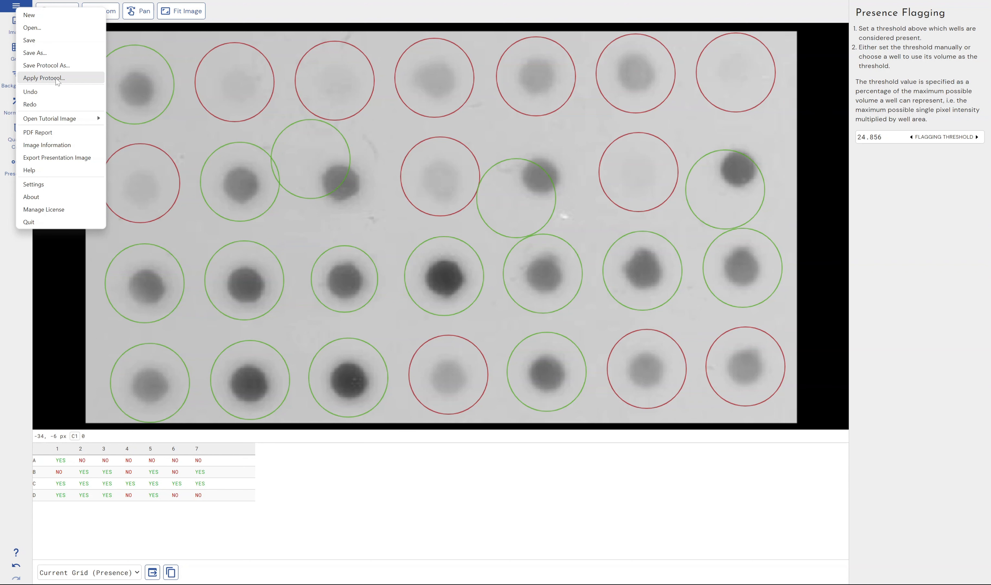
pyautogui.click(282, 20)
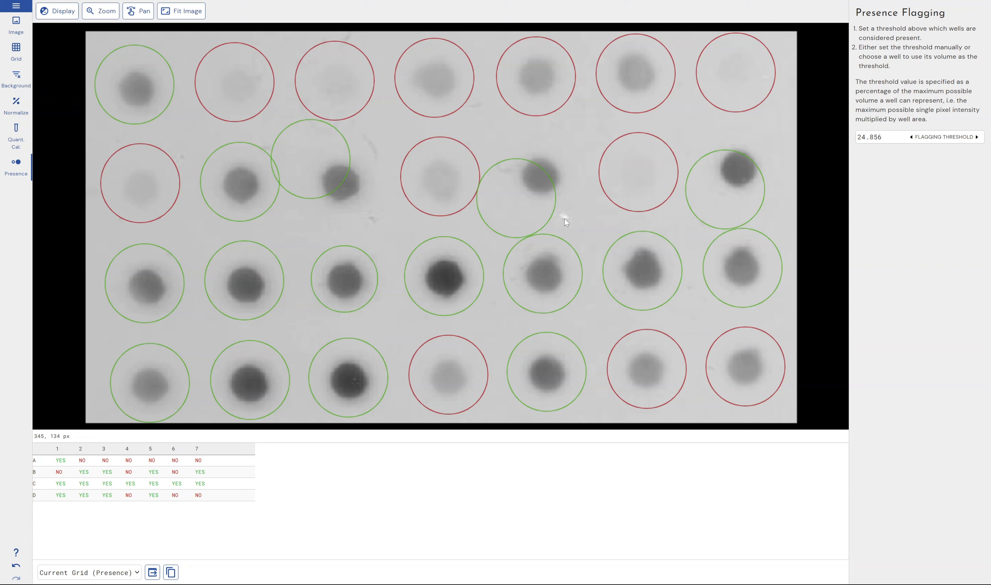
pyautogui.moveTo(564, 217); pyautogui.dragTo(734, 113)
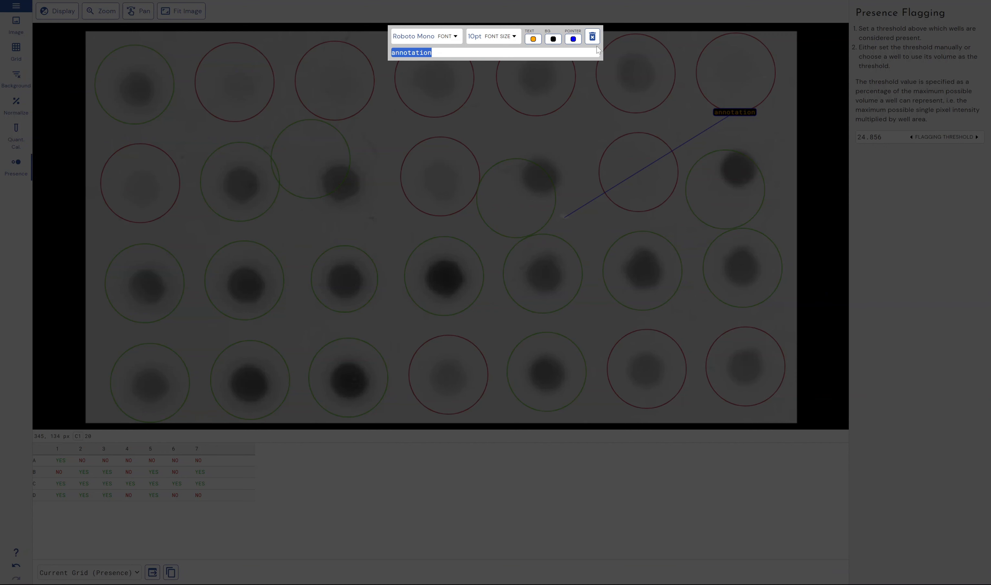
pyautogui.click(592, 36)
pyautogui.moveTo(358, 220); pyautogui.dragTo(585, 158)
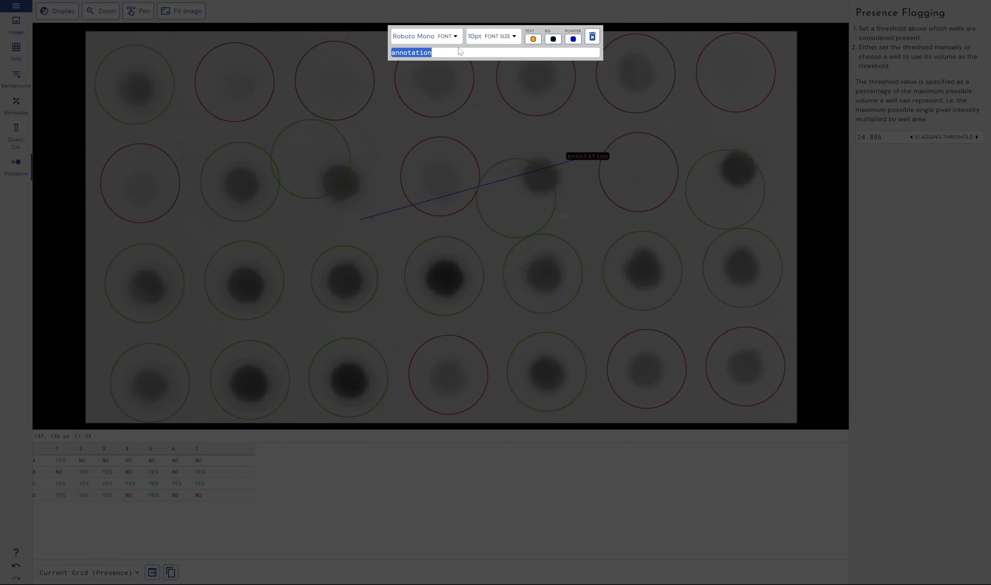
pyautogui.click(592, 37)
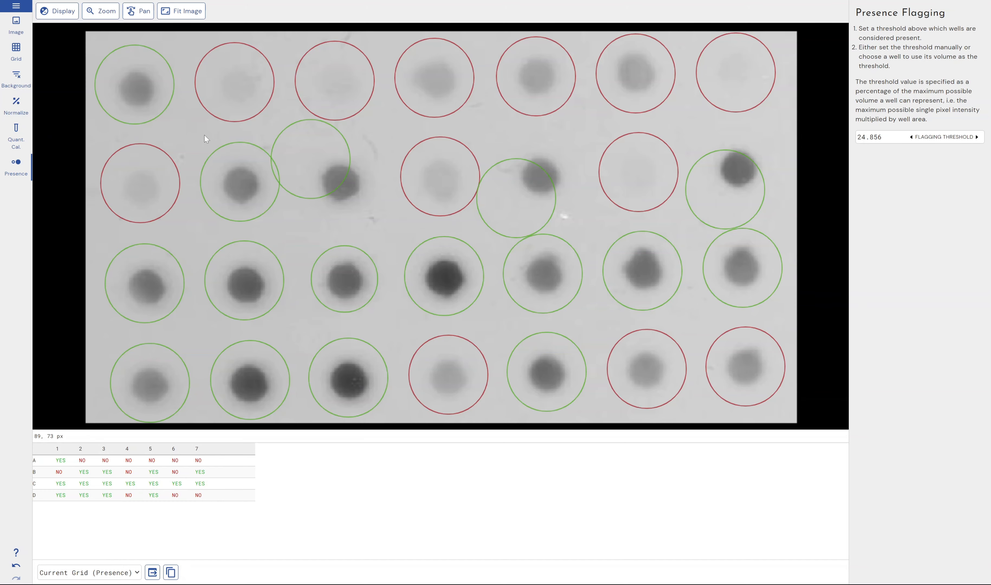
# Add an annotation reading "Mistake here" with a pointer line from near well B2 to a label beside well B4.
pyautogui.moveTo(189, 138); pyautogui.dragTo(484, 170)
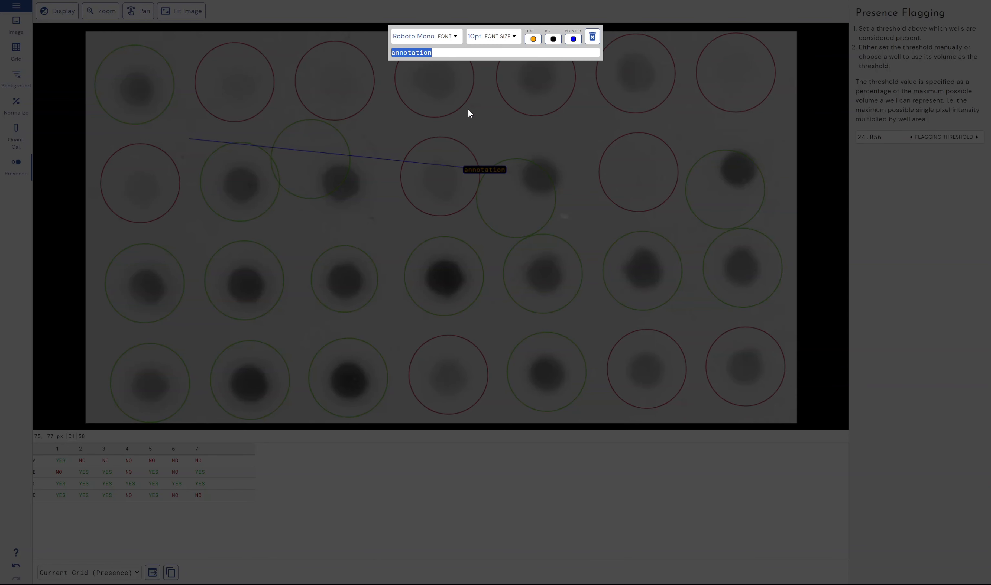
pyautogui.write('Mistake here')
pyautogui.press('Return')
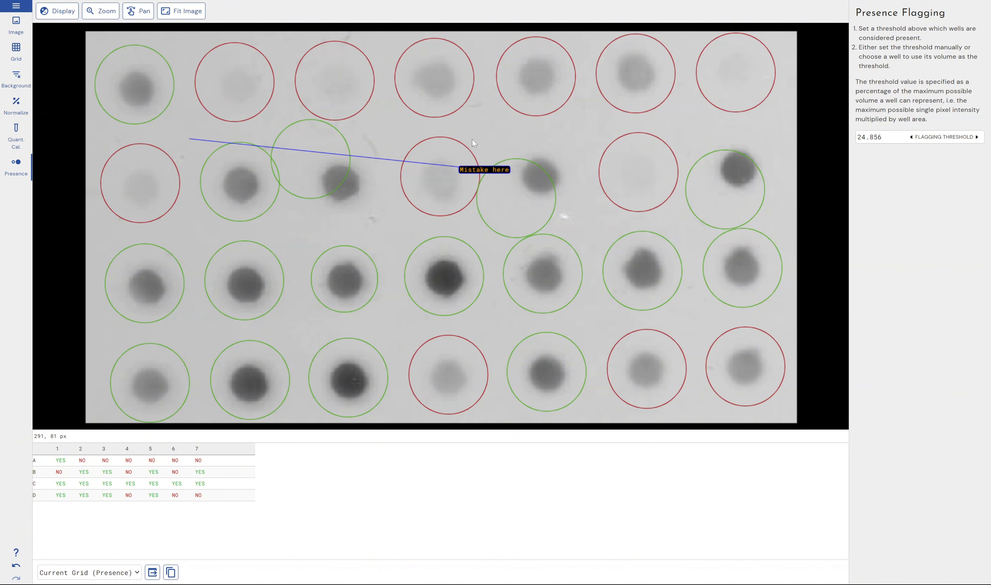
# Open the Export Presentation Image preview of the annotated grid and close it without exporting.
pyautogui.rightClick(509, 132)
pyautogui.click(526, 139)
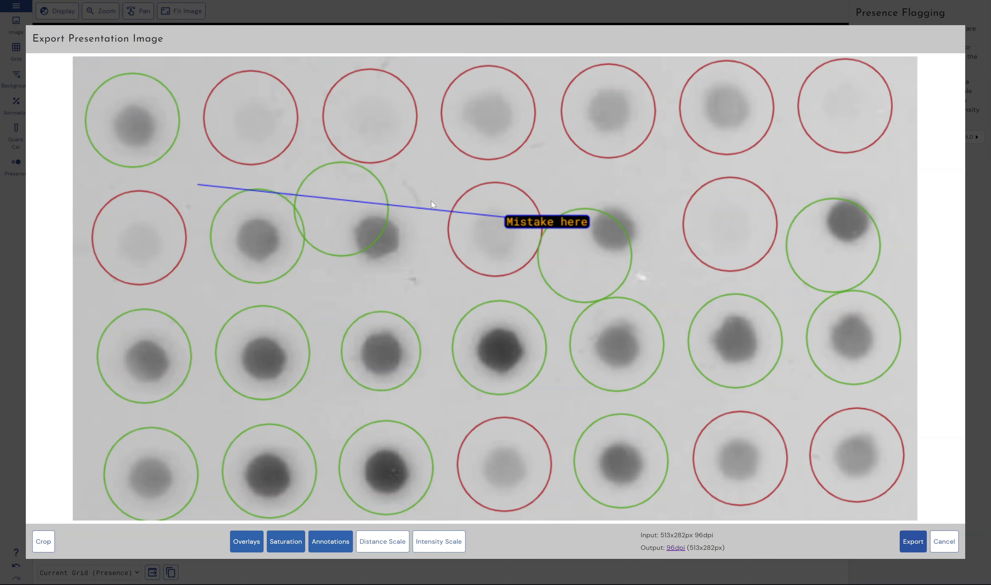
pyautogui.click(720, 10)
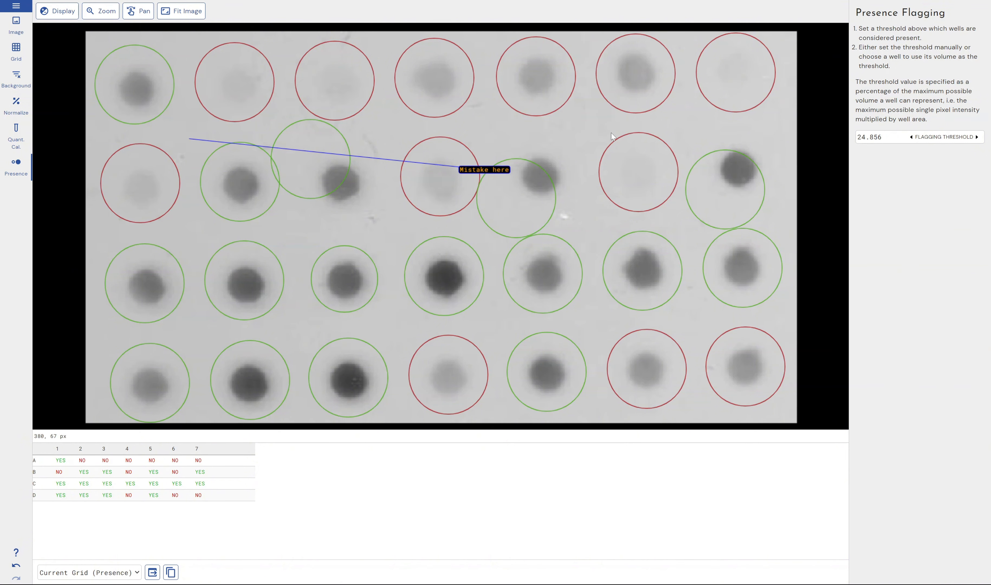
pyautogui.click(16, 6)
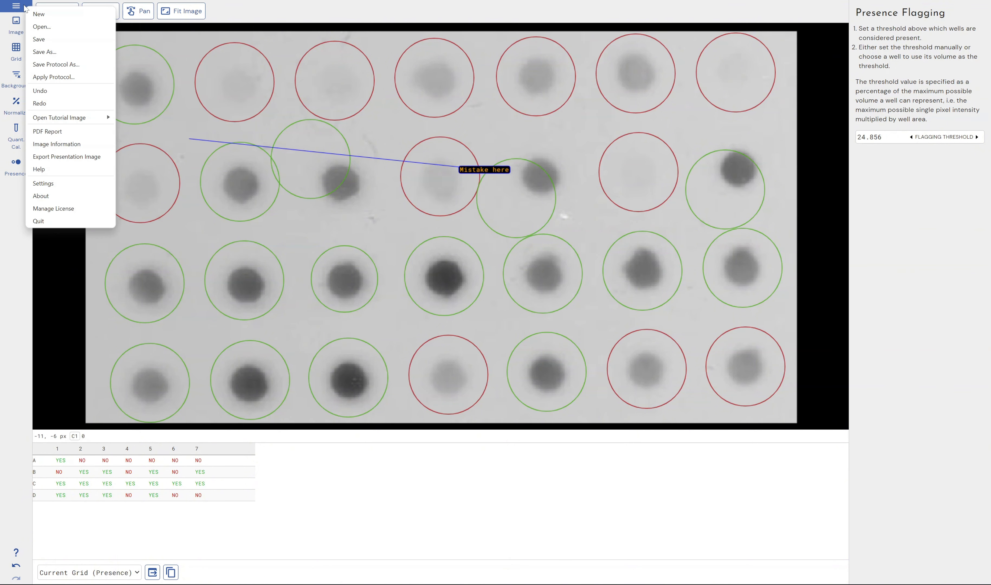
pyautogui.click(399, 32)
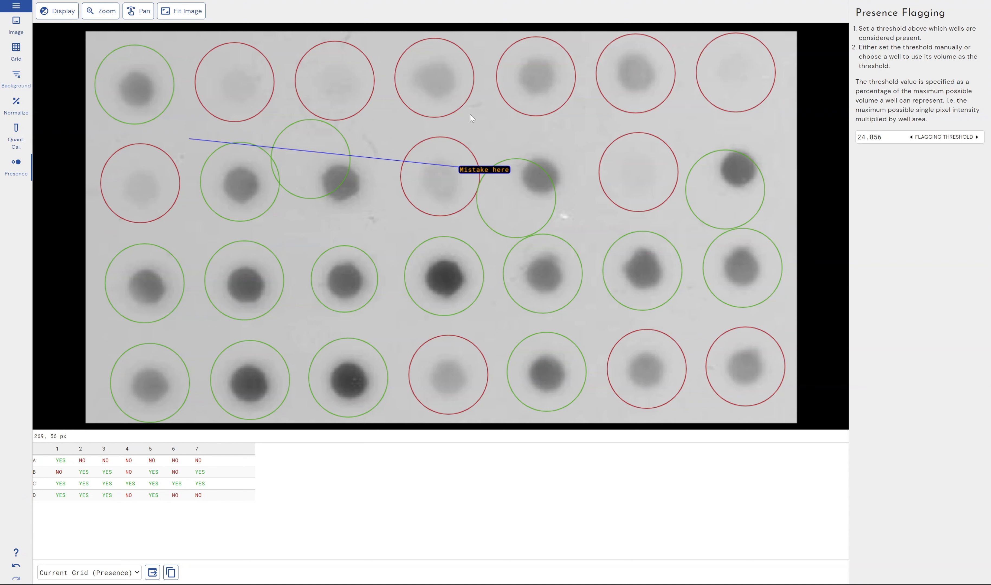